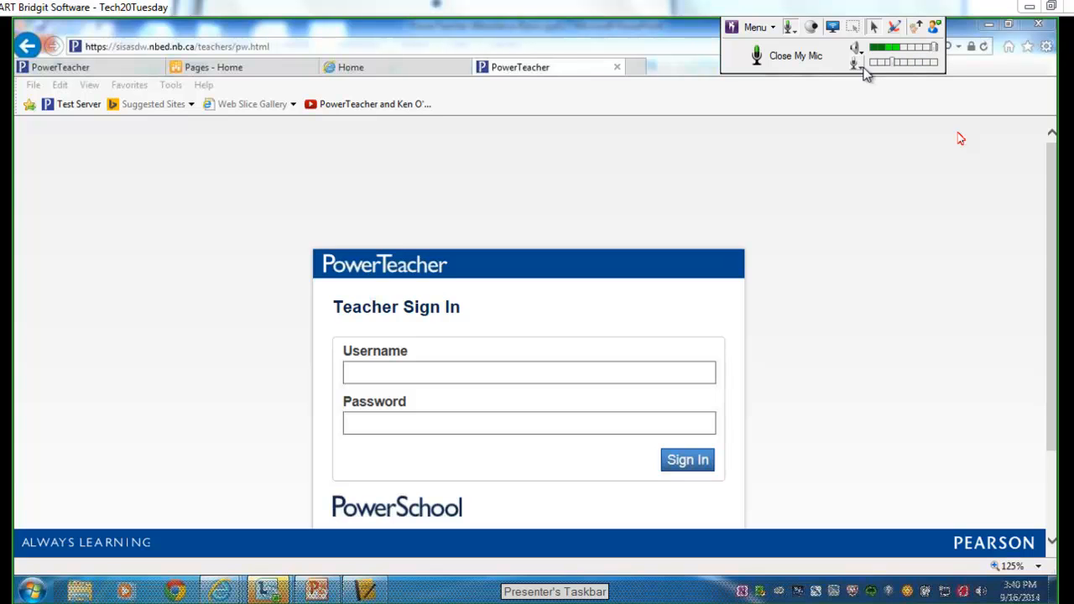
# Mute the presenter's mic and switch from the Teacher Sign In page to the portal Home tab.
pyautogui.click(796, 59)
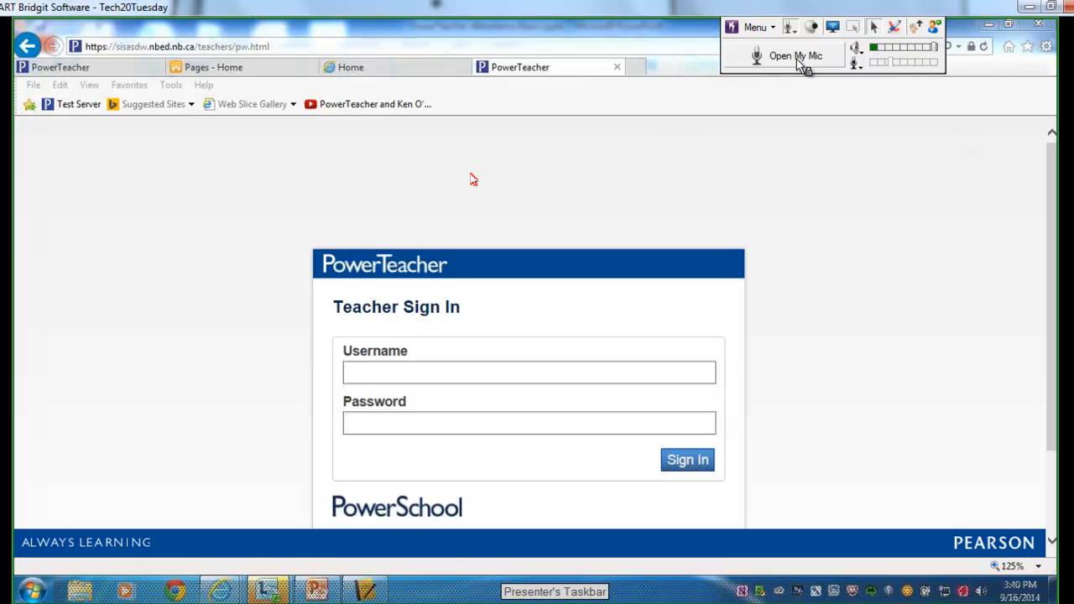
pyautogui.click(386, 370)
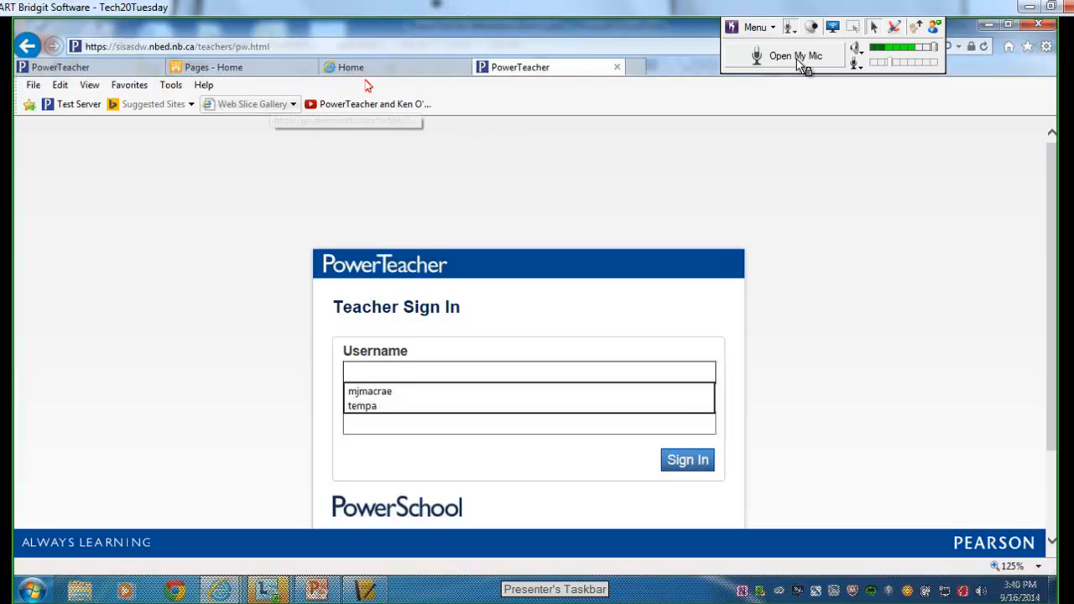
pyautogui.click(366, 73)
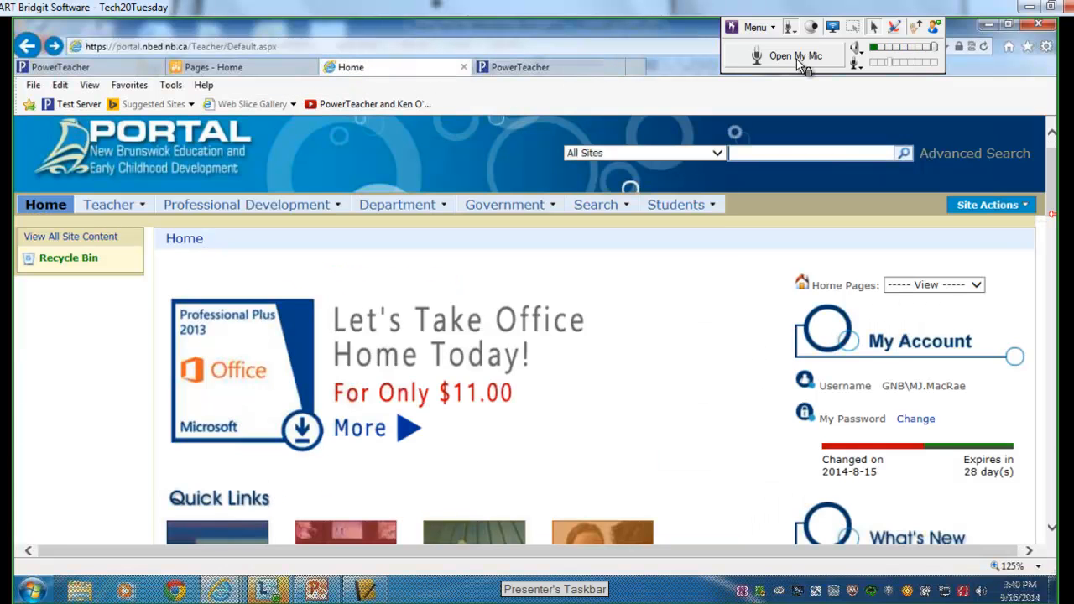
# Follow the DataConnect Student Information System link to the PowerTeacher & Gradebook Resources page.
pyautogui.scroll(-5, 1052, 205)
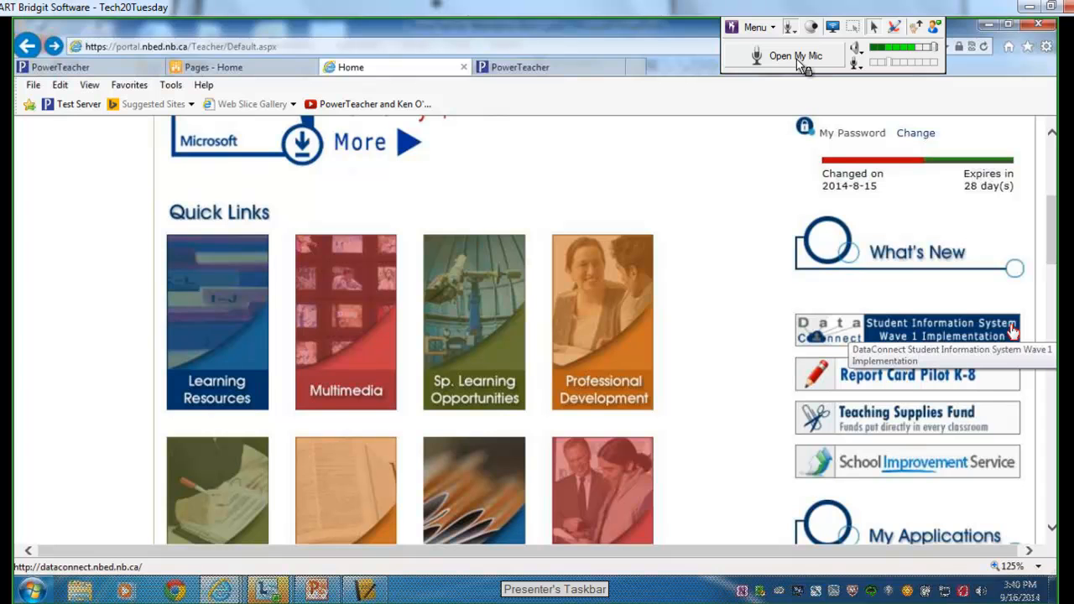
pyautogui.click(1006, 335)
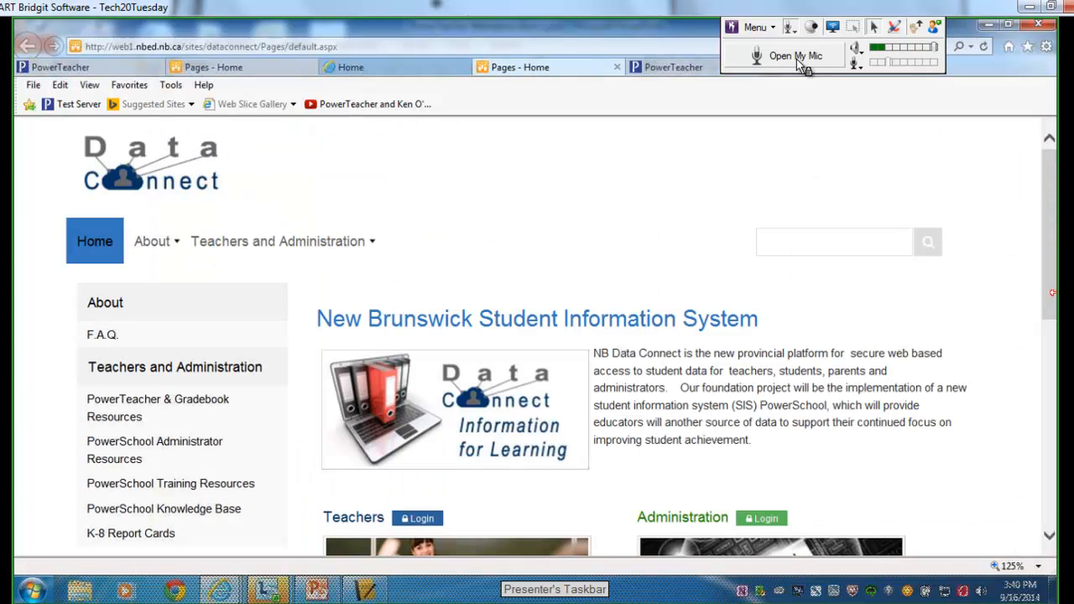
pyautogui.scroll(-3, 1050, 322)
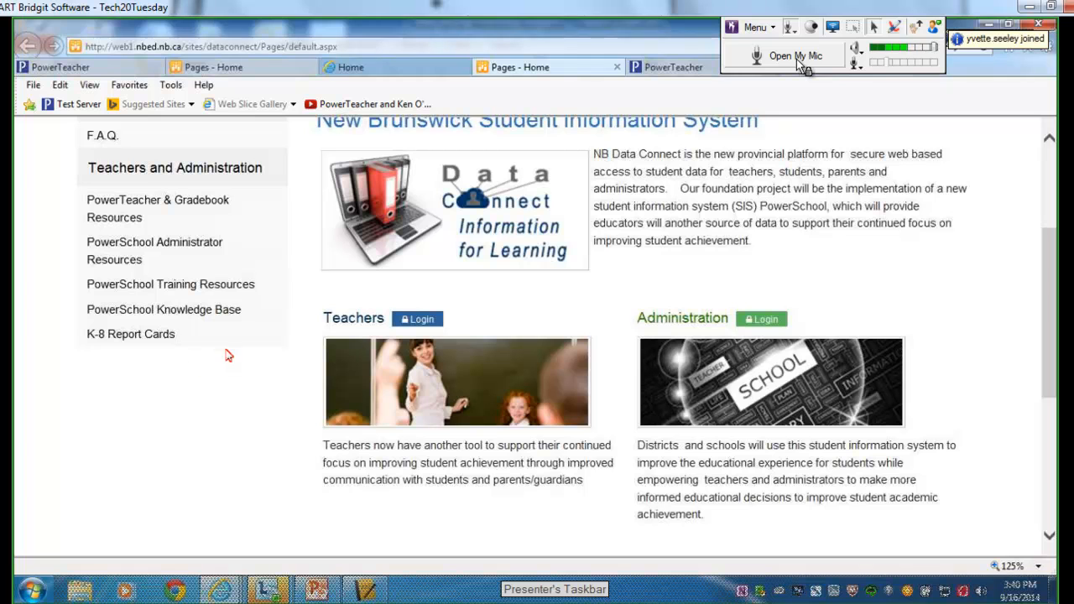
pyautogui.click(162, 205)
# Close the Lync window from the taskbar and scroll down the resources page.
pyautogui.rightClick(295, 596)
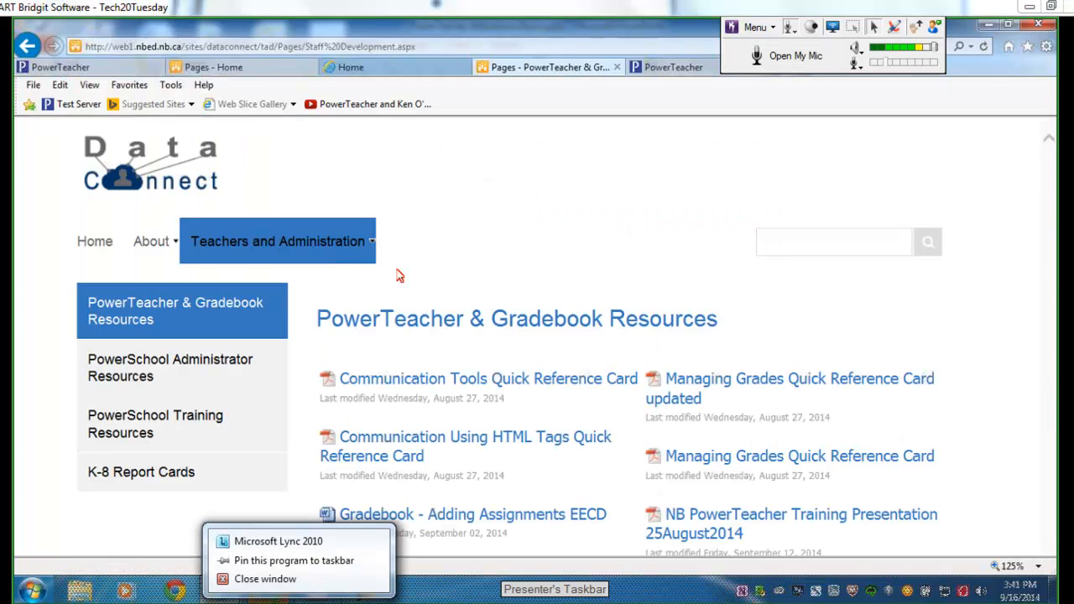
pyautogui.click(285, 581)
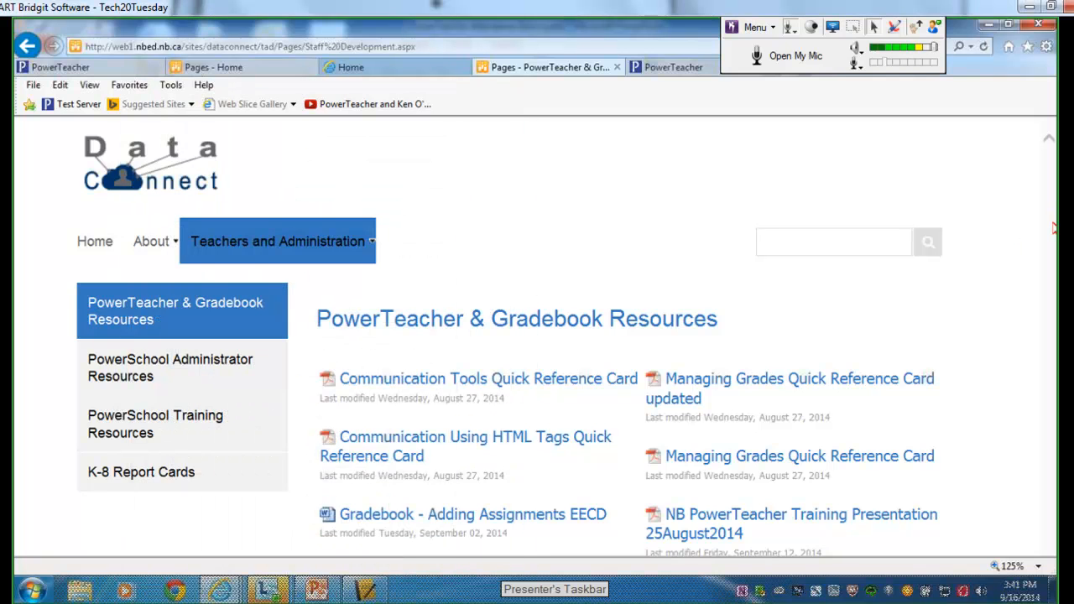
pyautogui.moveTo(298, 602)
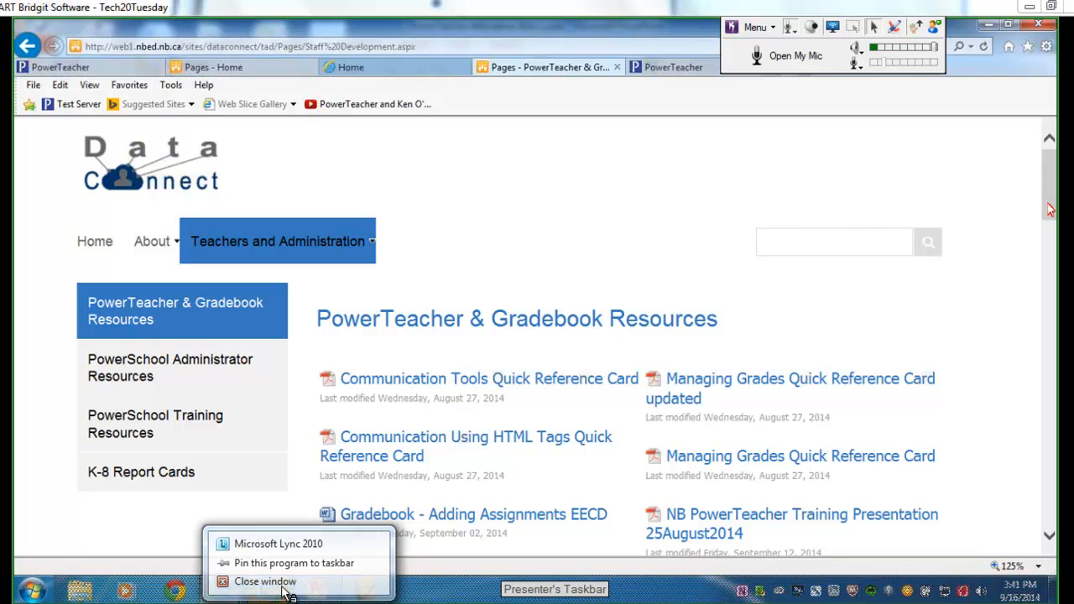
pyautogui.click(280, 580)
pyautogui.scroll(-2, 1053, 236)
pyautogui.moveTo(1054, 236); pyautogui.dragTo(1055, 511)
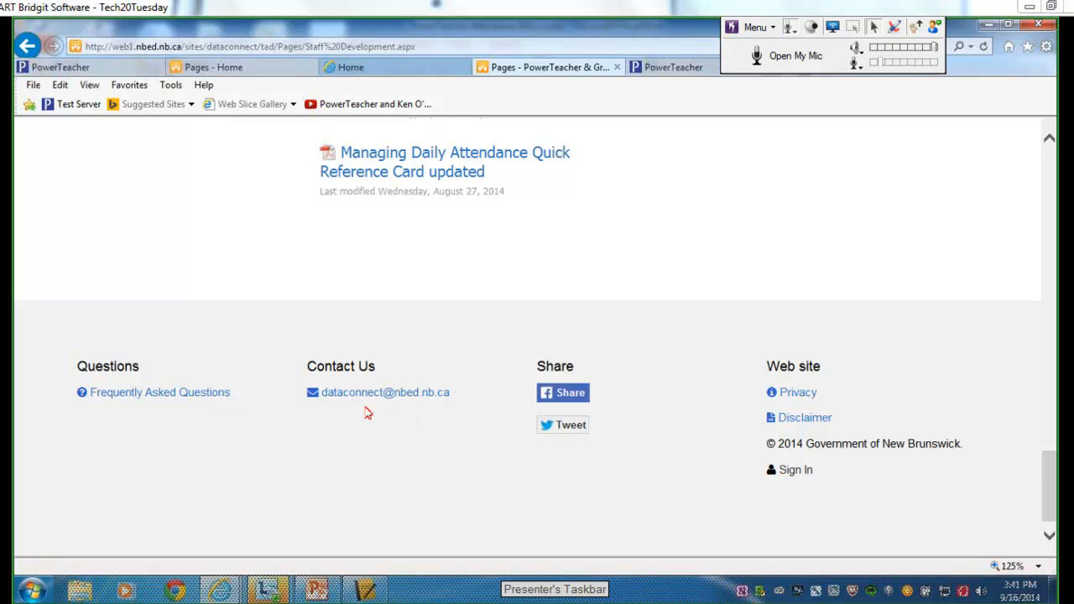
# Glance at the hidden background programs, scroll back up, and close the resources tab.
pyautogui.click(921, 602)
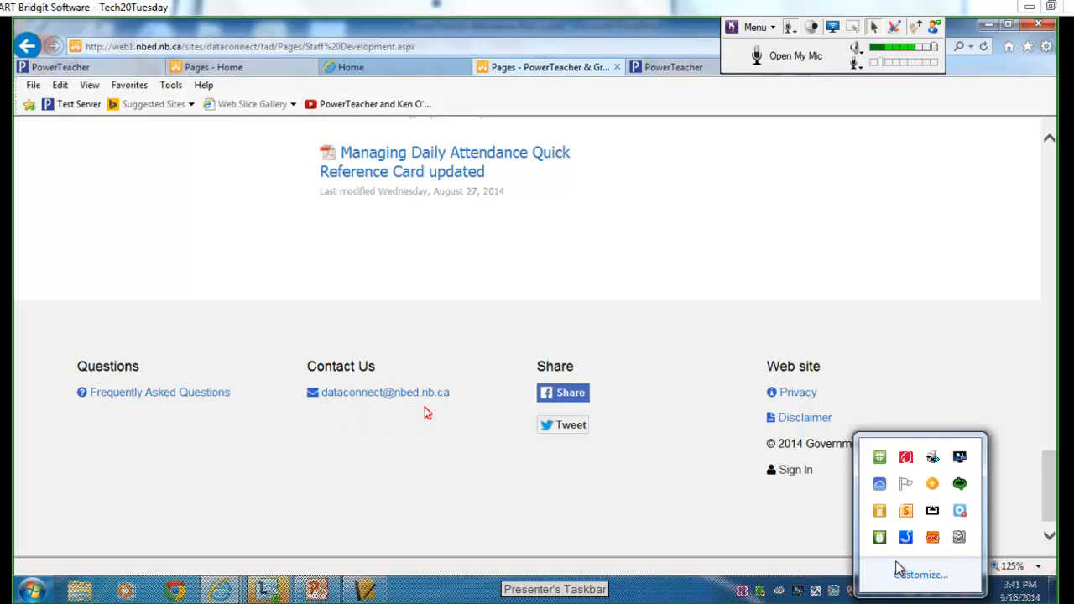
pyautogui.rightClick(959, 484)
pyautogui.press('Escape')
pyautogui.click(921, 603)
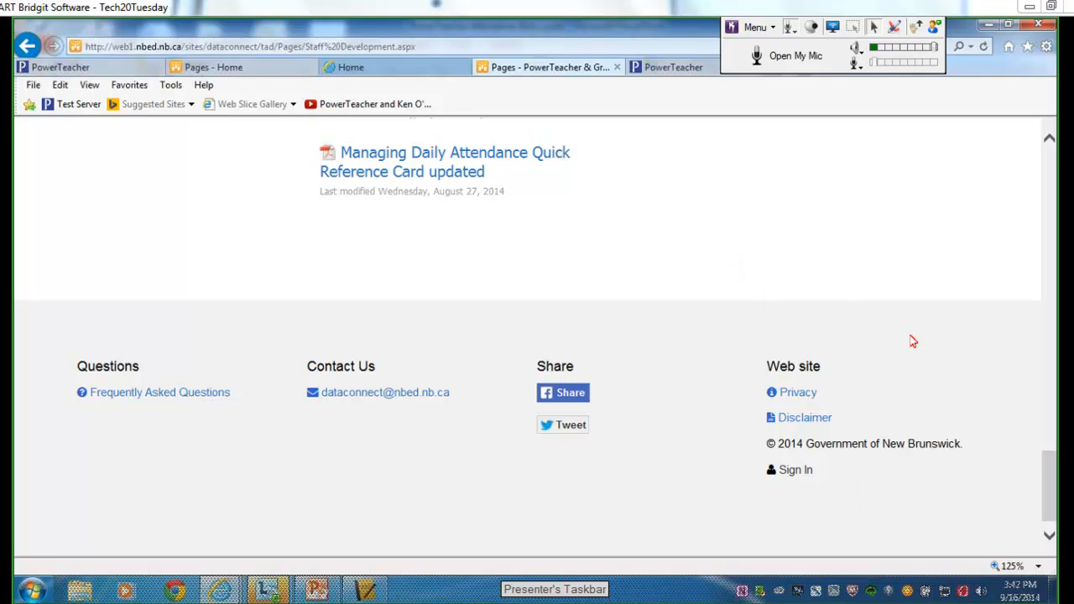
pyautogui.moveTo(1051, 476); pyautogui.dragTo(1049, 221)
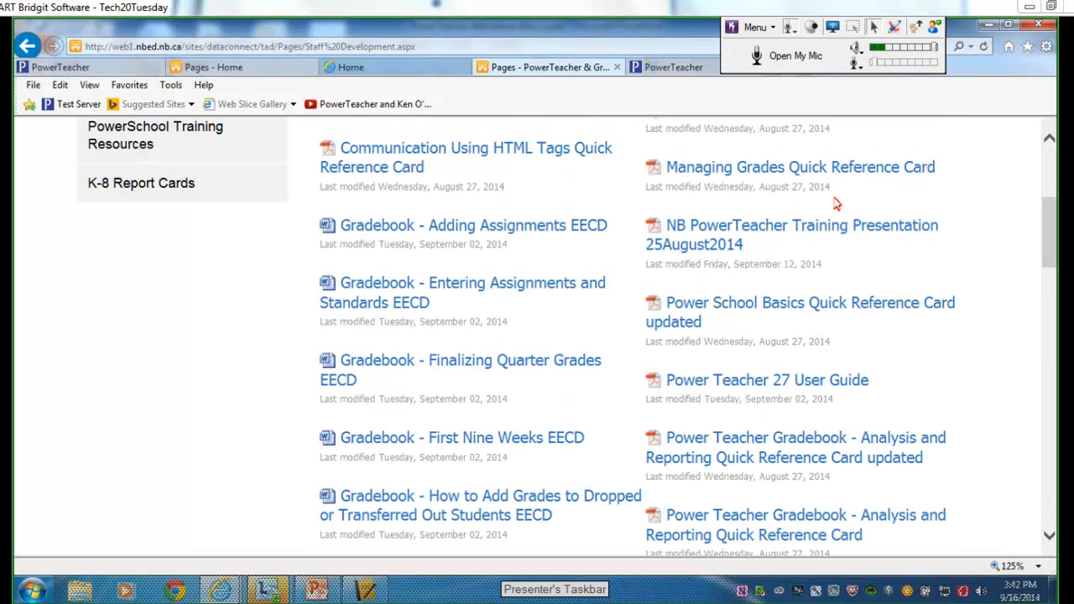
pyautogui.click(617, 68)
# Close the extra PowerTeacher tab, return to the sign-in page, and sign in.
pyautogui.click(617, 67)
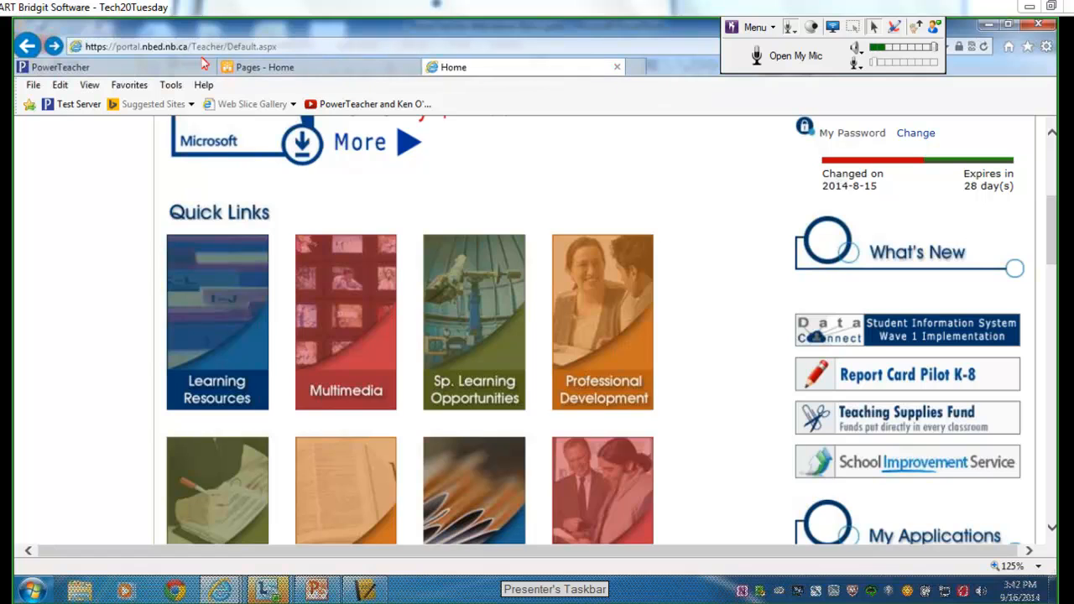
pyautogui.click(160, 70)
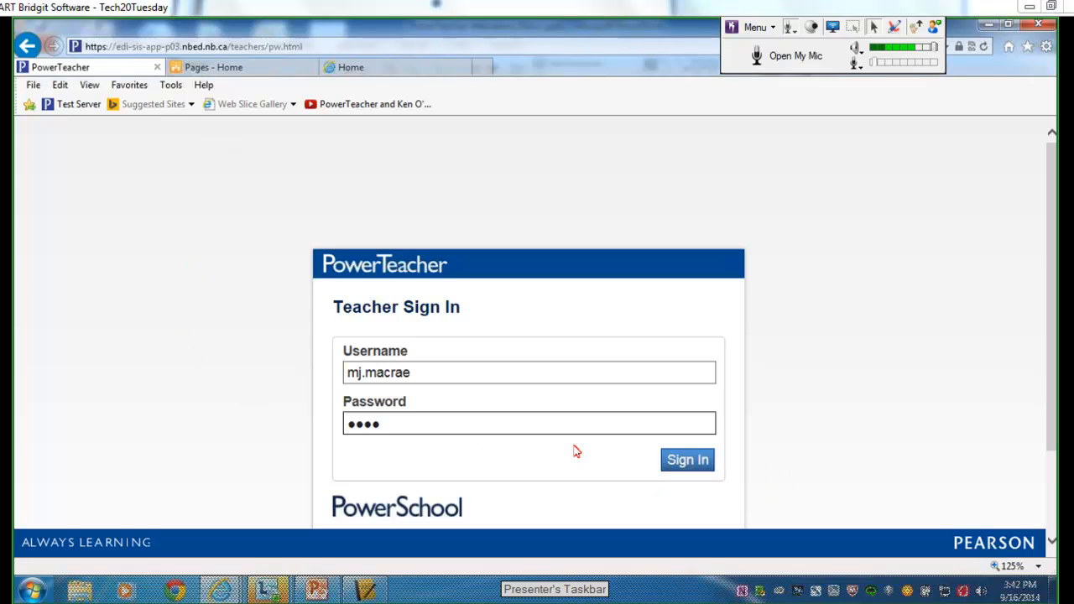
pyautogui.click(346, 374)
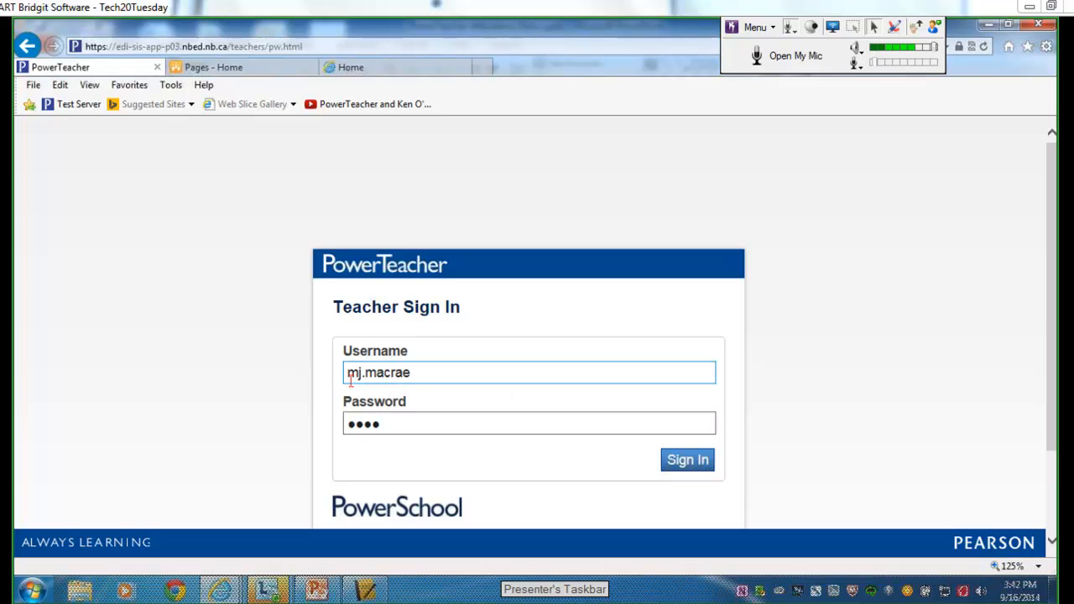
pyautogui.click(687, 465)
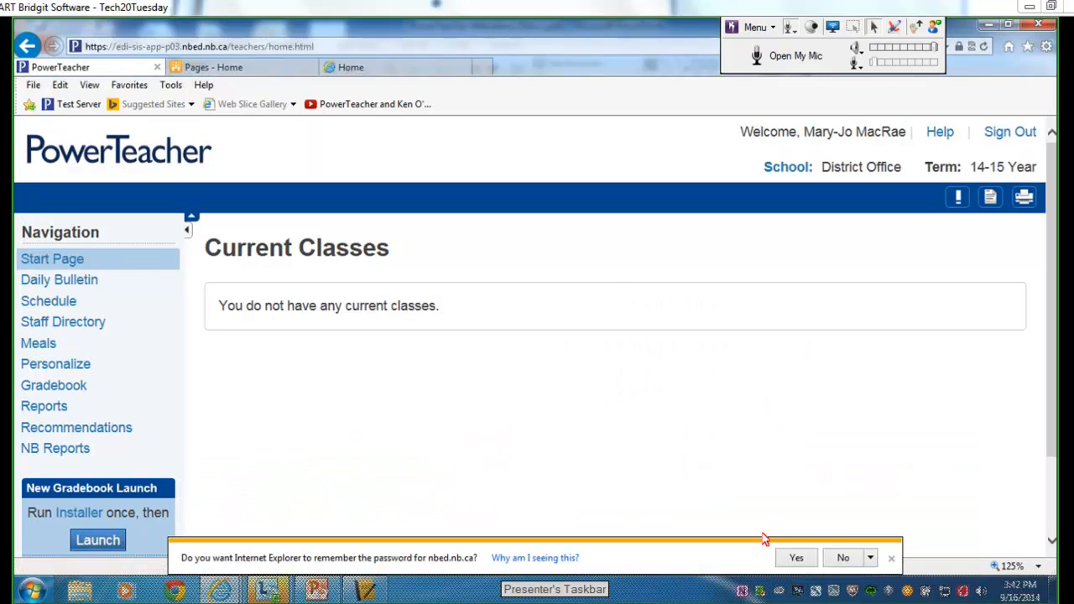
# Decline saving the password and change the school from District Office to Gagetown School.
pyautogui.click(843, 558)
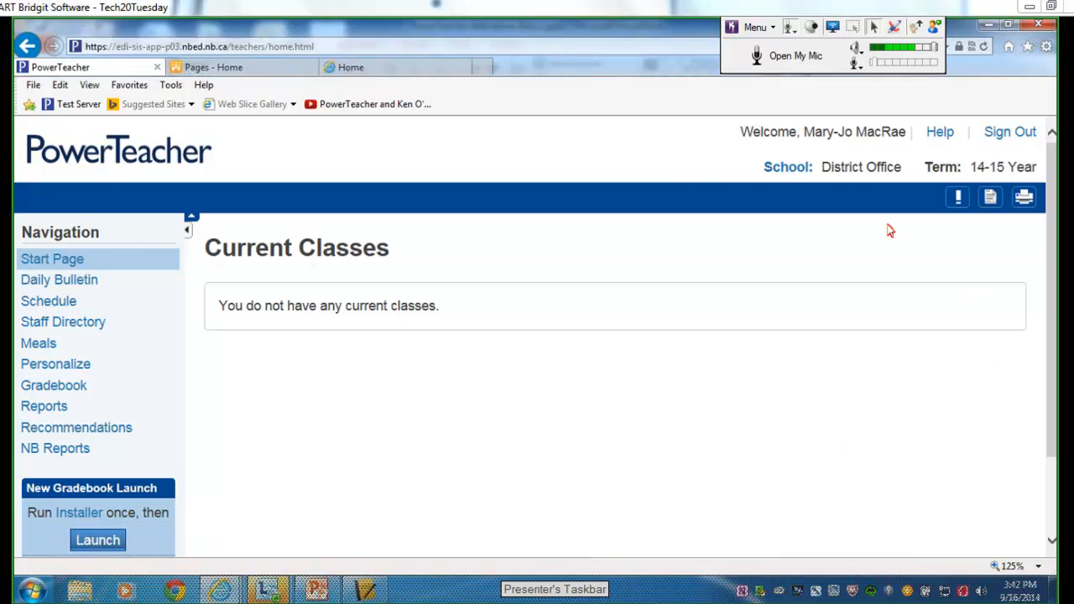
pyautogui.click(793, 170)
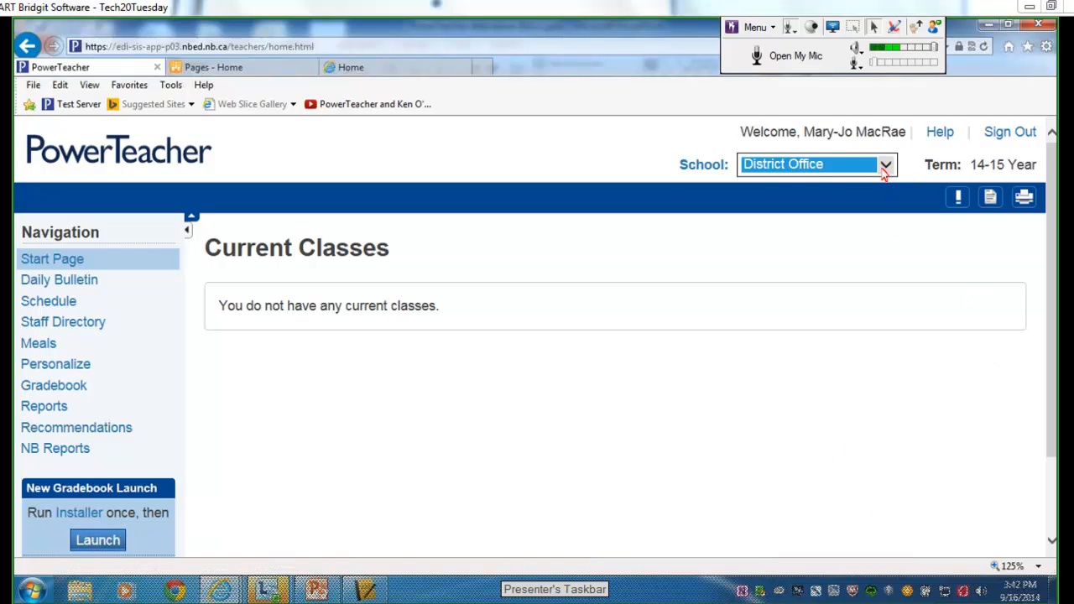
pyautogui.click(883, 174)
pyautogui.click(866, 135)
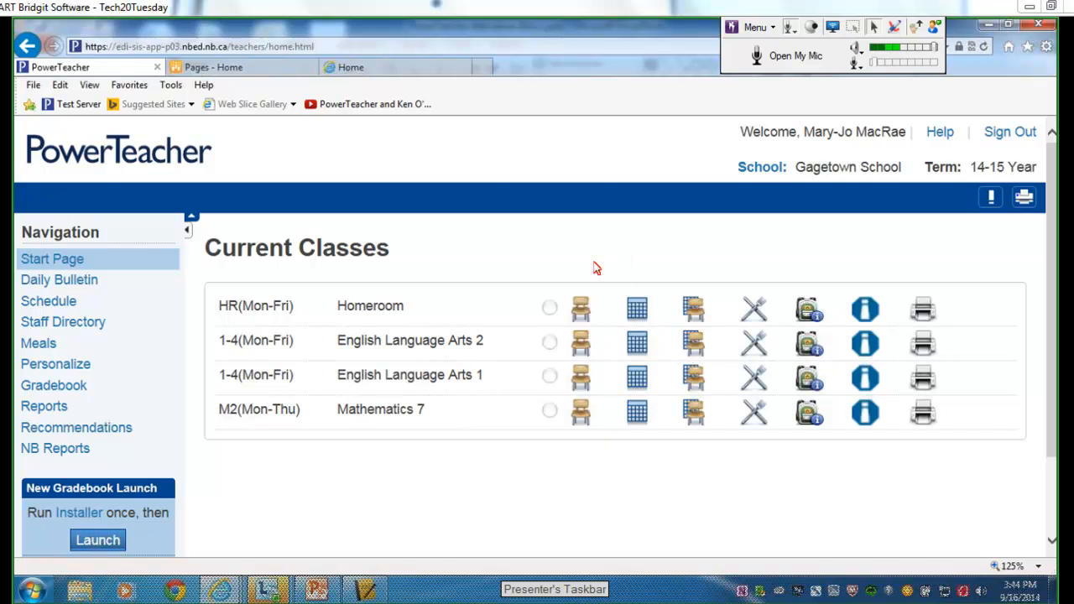
# Open Homeroom attendance, mark the first student PME, and open their comment box.
pyautogui.click(579, 312)
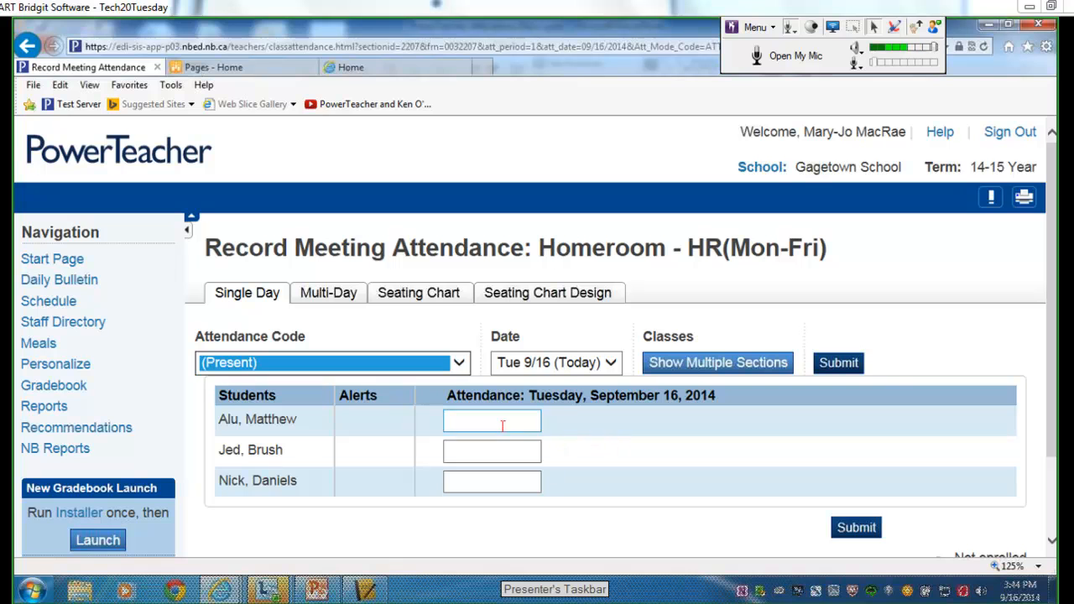
pyautogui.click(510, 422)
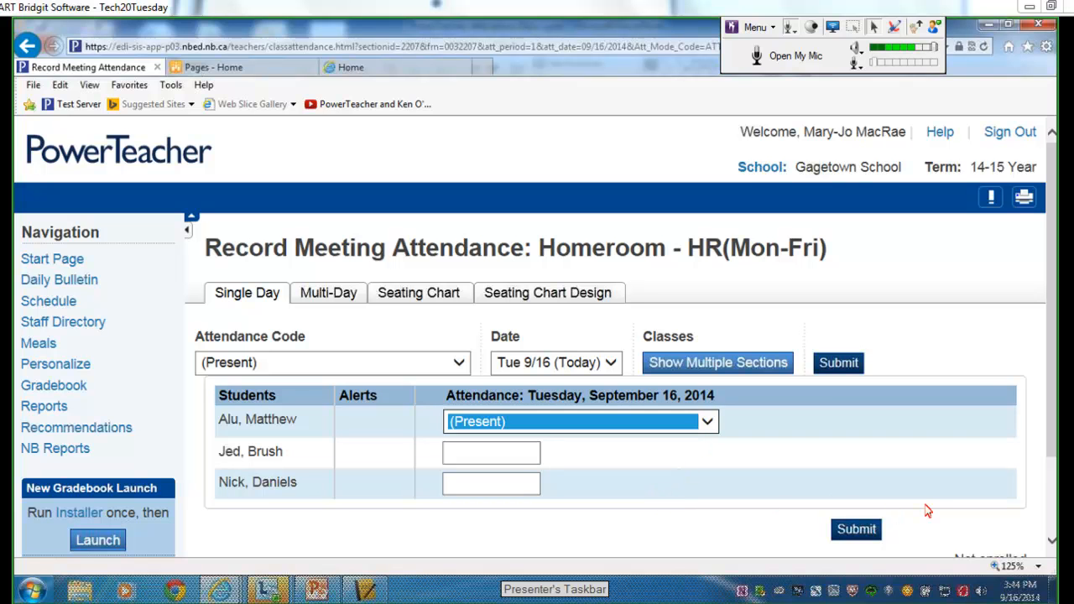
pyautogui.click(858, 530)
pyautogui.click(706, 424)
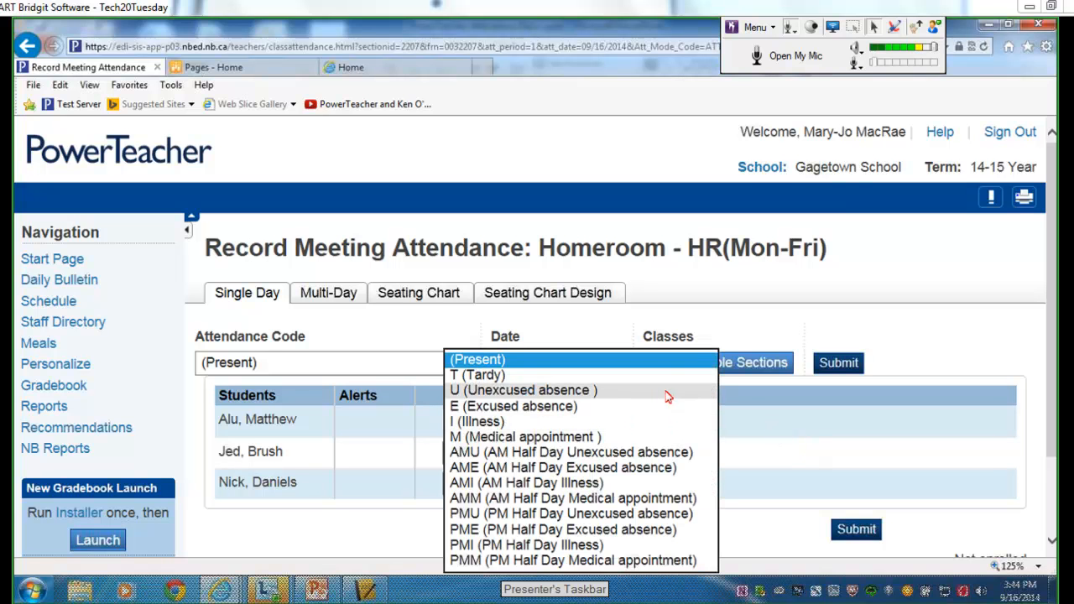
pyautogui.click(635, 529)
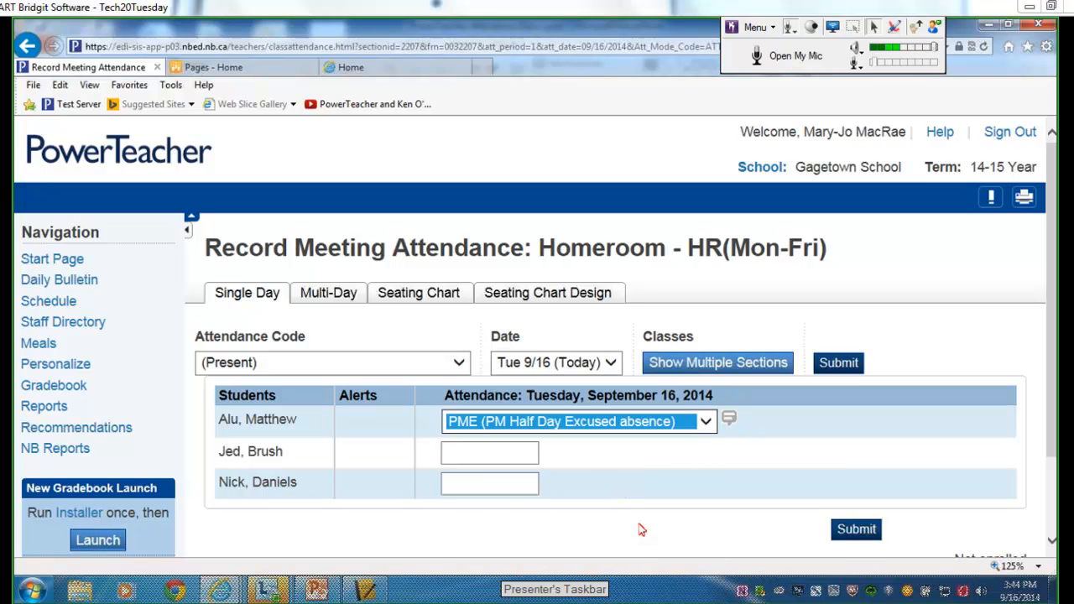
pyautogui.click(729, 422)
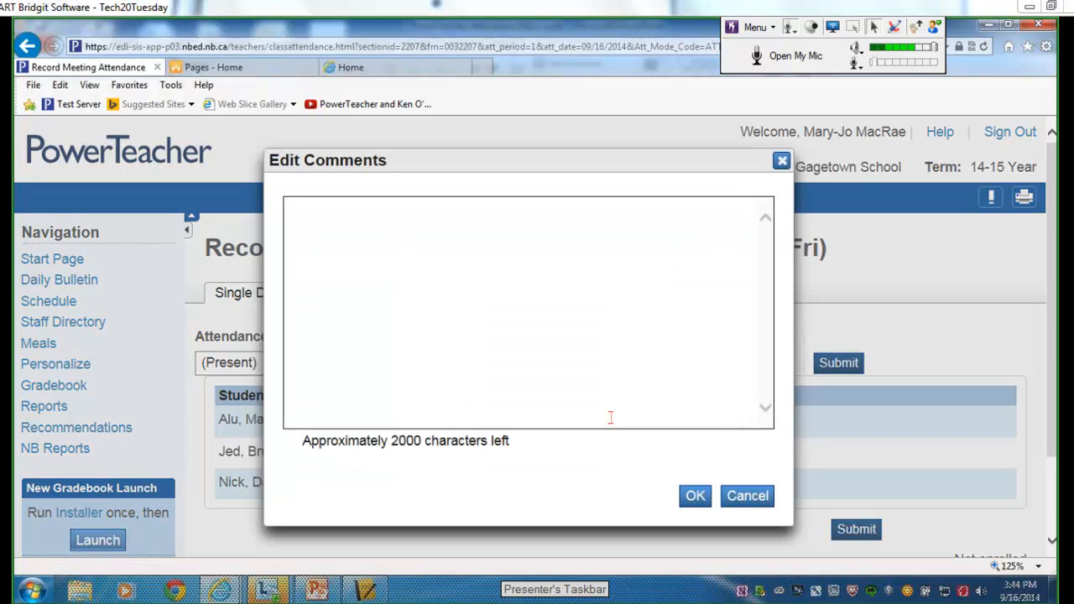
# Save the comment 'Mom picked up' on the first student's PME entry.
pyautogui.write('Mo')
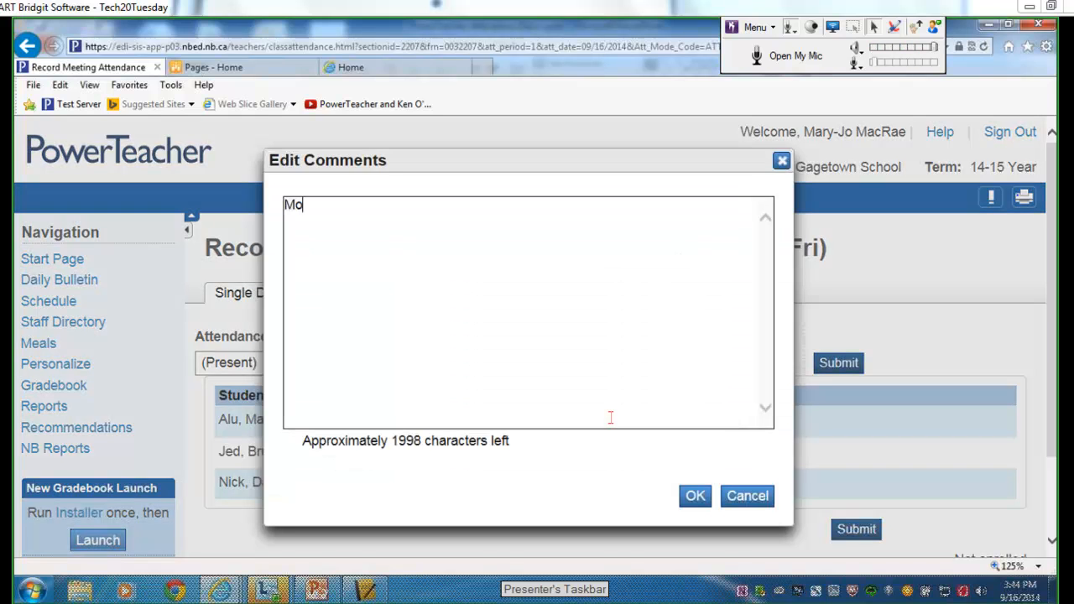
pyautogui.write('m picked up')
pyautogui.click(694, 496)
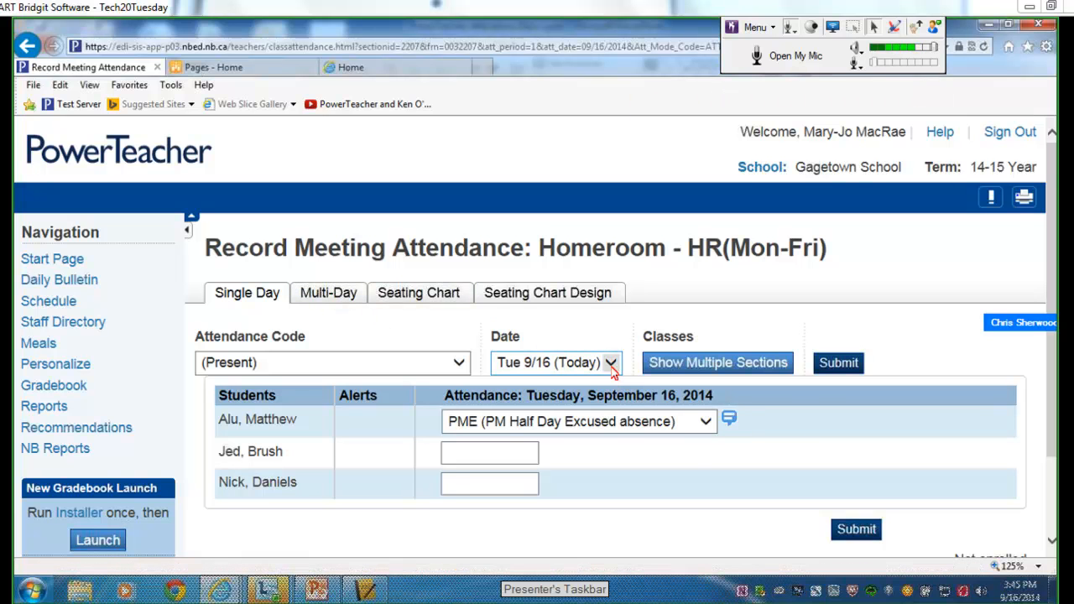
# Mark the second student U (Unexcused), then stay on today rather than switching to Fri 9/19.
pyautogui.click(509, 449)
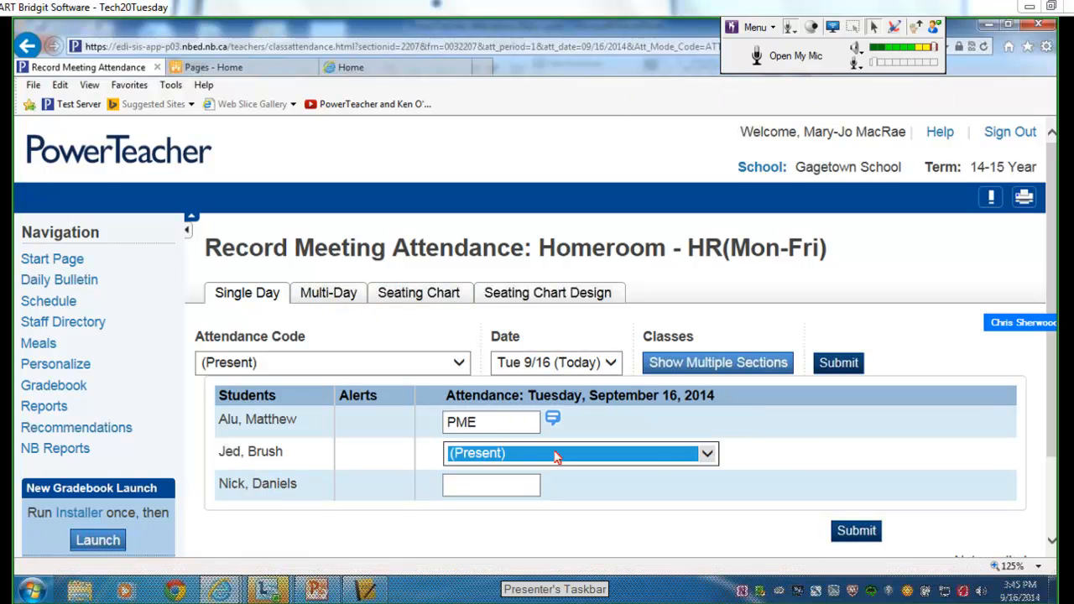
pyautogui.click(705, 453)
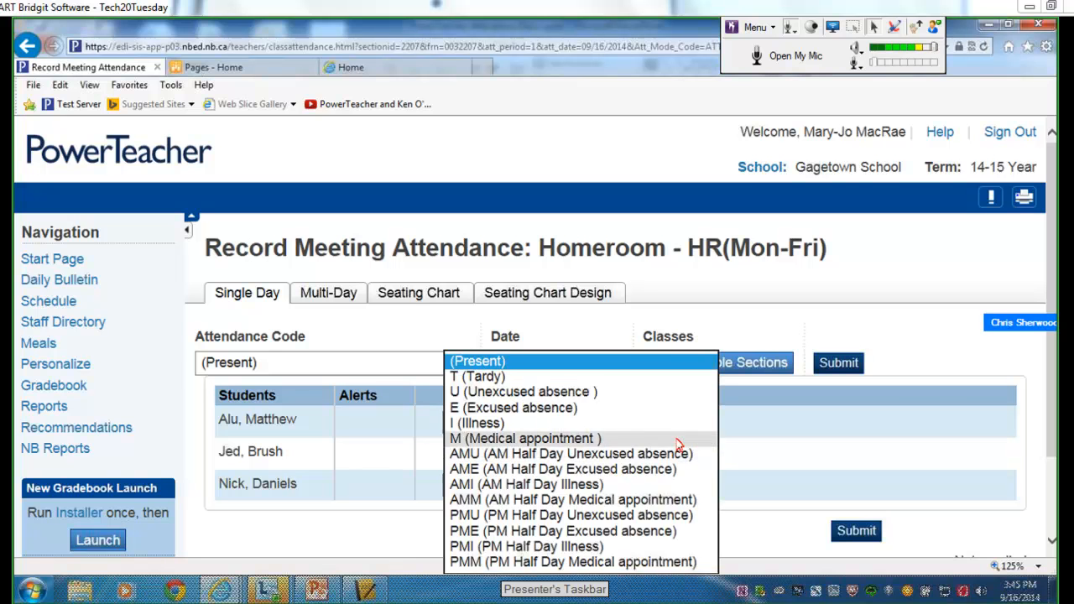
pyautogui.click(662, 392)
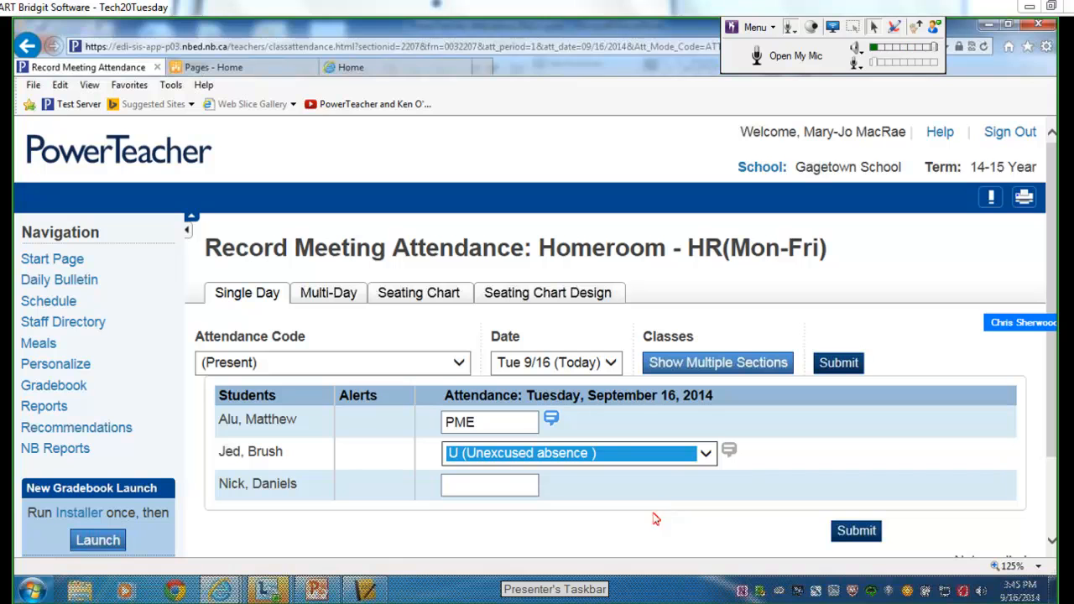
pyautogui.click(610, 363)
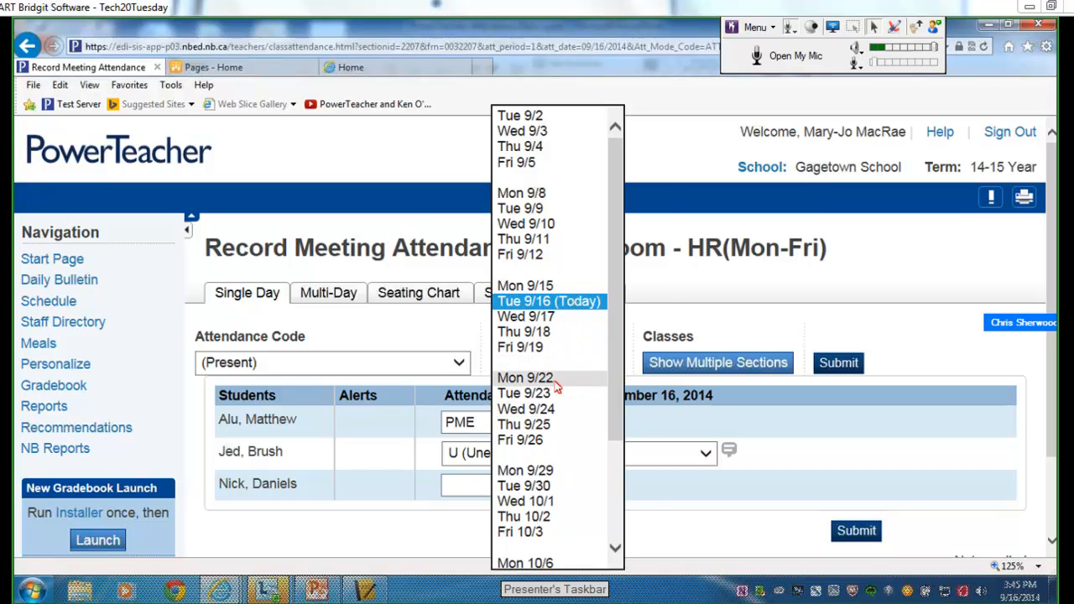
pyautogui.click(545, 348)
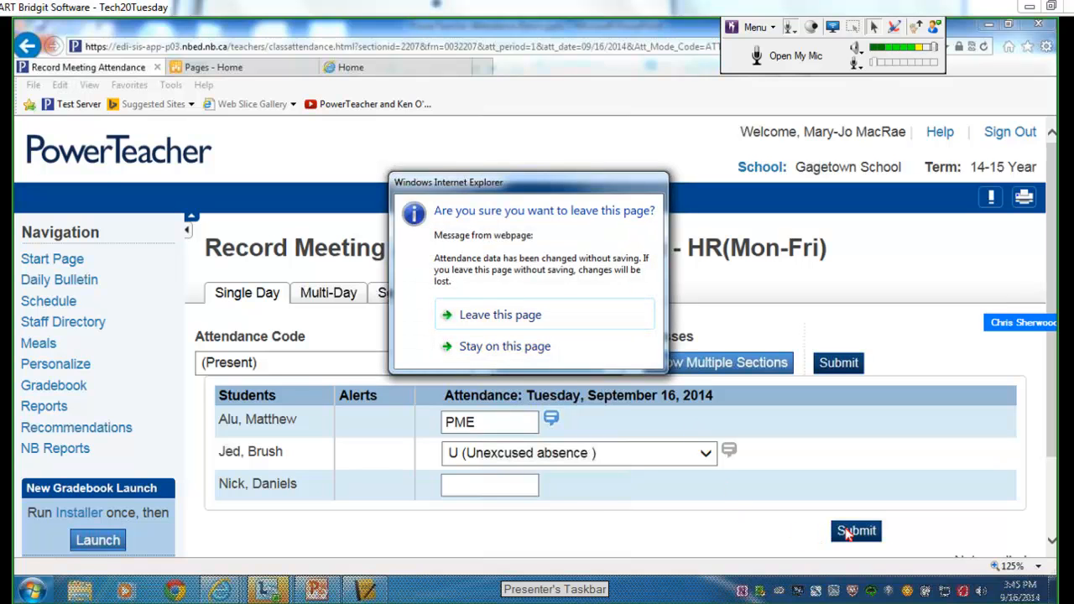
pyautogui.click(564, 346)
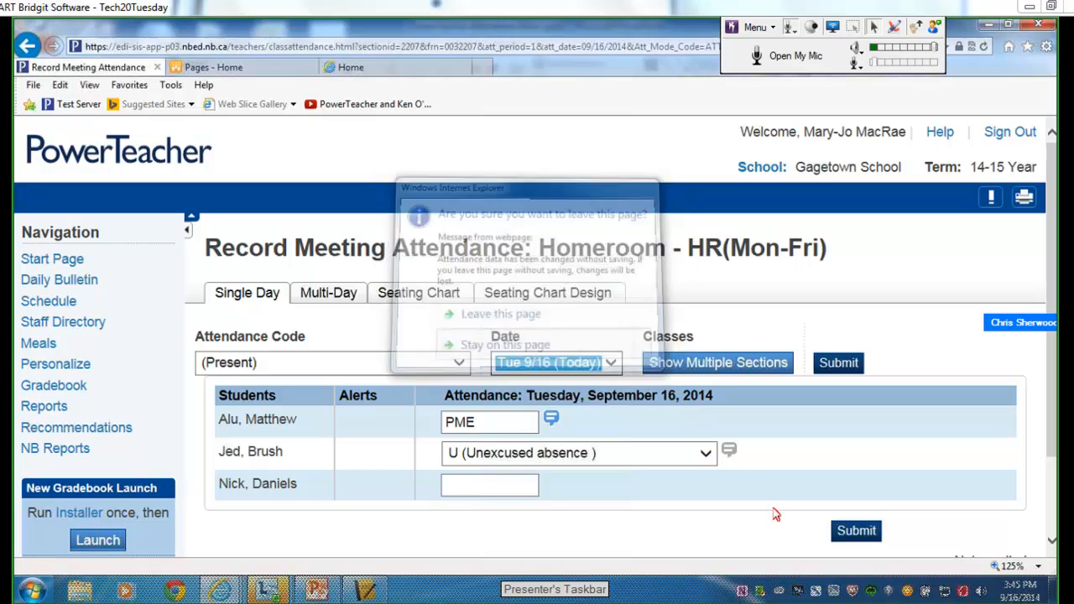
# Submit today's Homeroom attendance and open Homeroom's Multi-Day attendance grid.
pyautogui.click(861, 534)
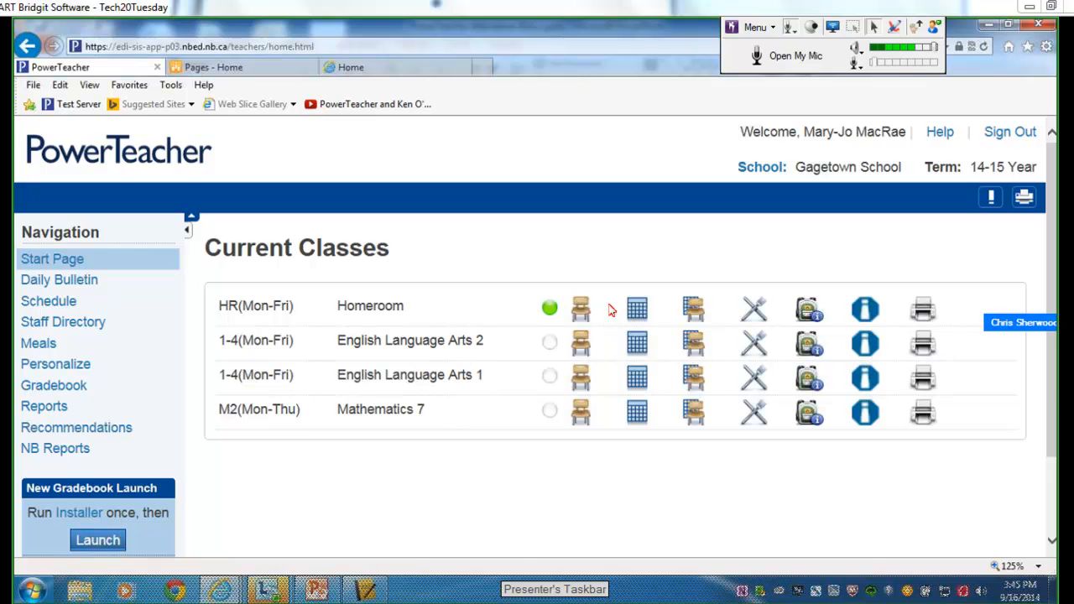
pyautogui.click(637, 312)
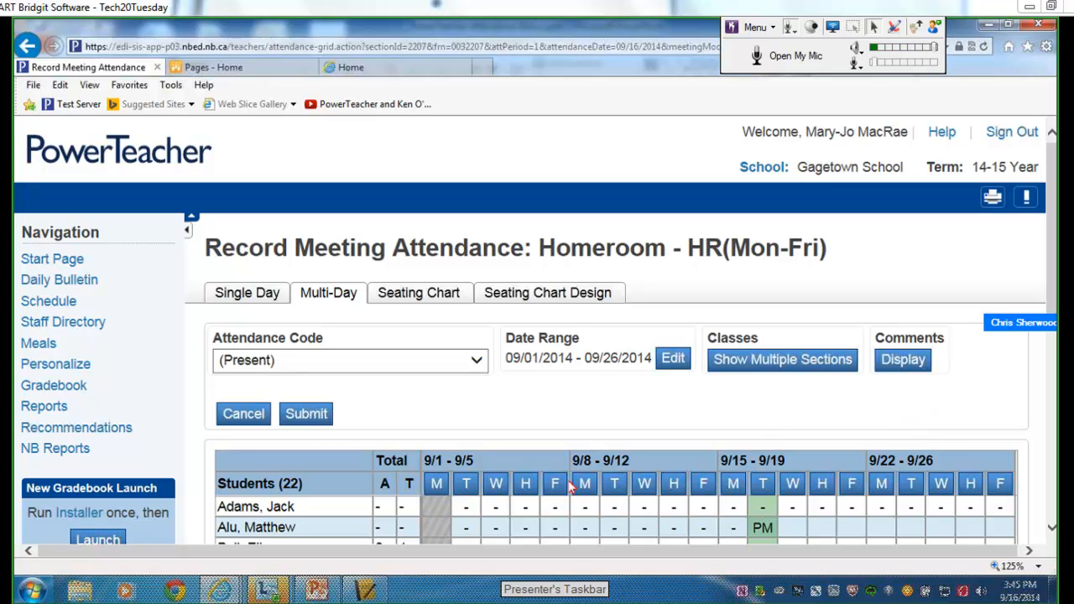
# Enter PME in the first student's Wednesday cell, then open the Seating Chart, discarding that change.
pyautogui.click(797, 530)
pyautogui.click(797, 531)
pyautogui.click(795, 531)
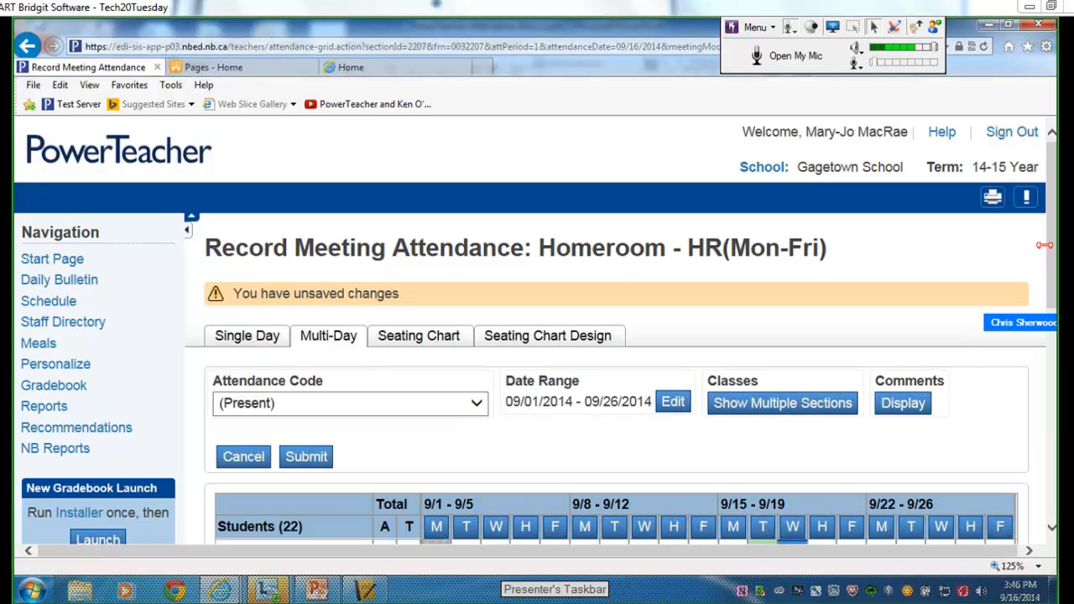
pyautogui.scroll(-2, 1028, 323)
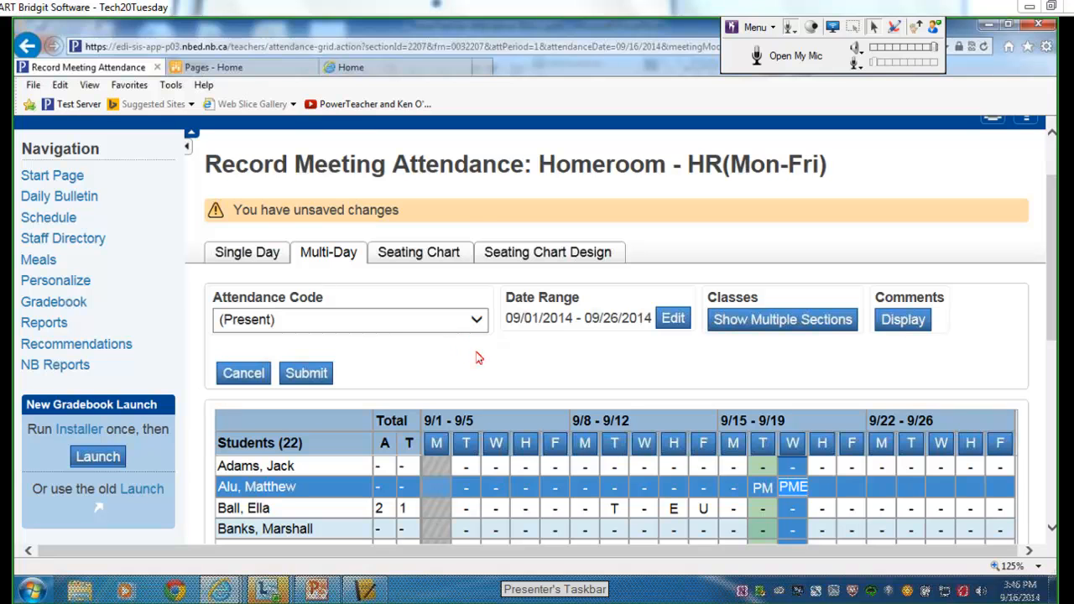
pyautogui.click(420, 253)
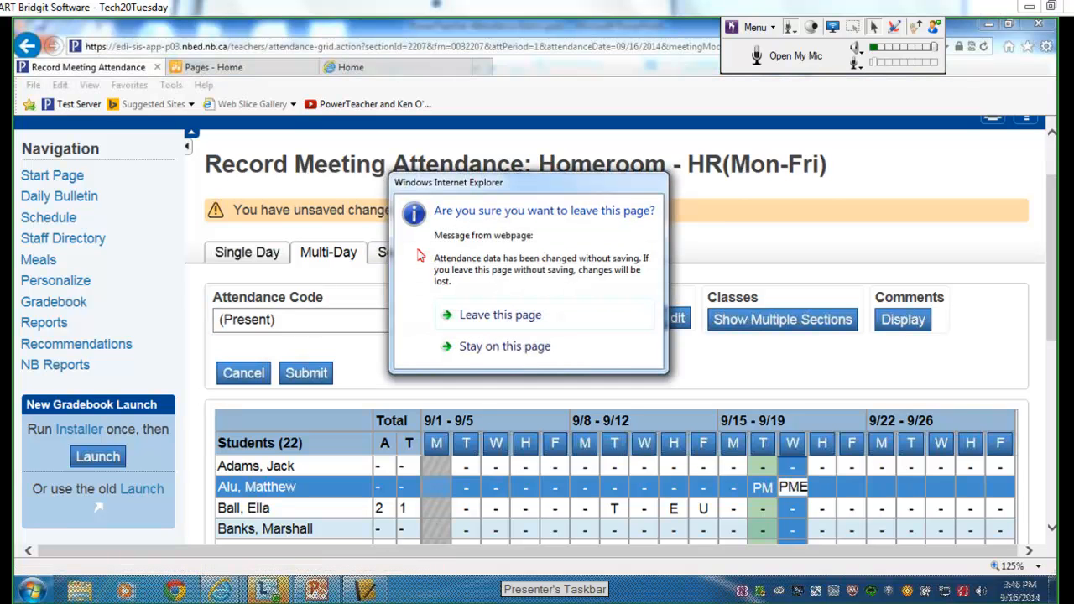
pyautogui.click(480, 318)
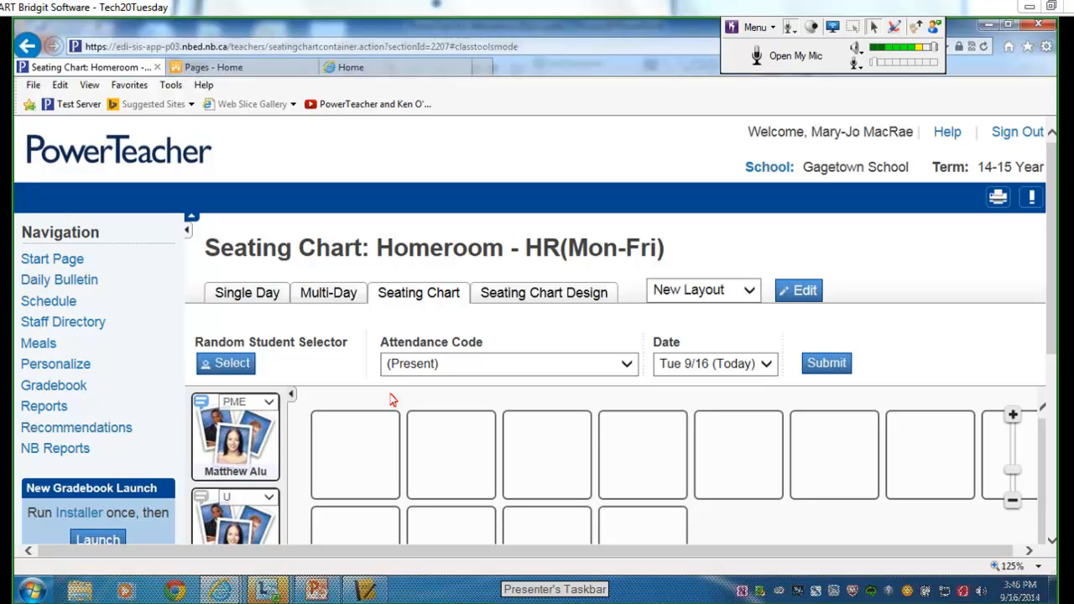
# Mark the first student as an excused absence (E), then try Random Student Selector and dismiss its alert.
pyautogui.click(250, 452)
pyautogui.click(269, 403)
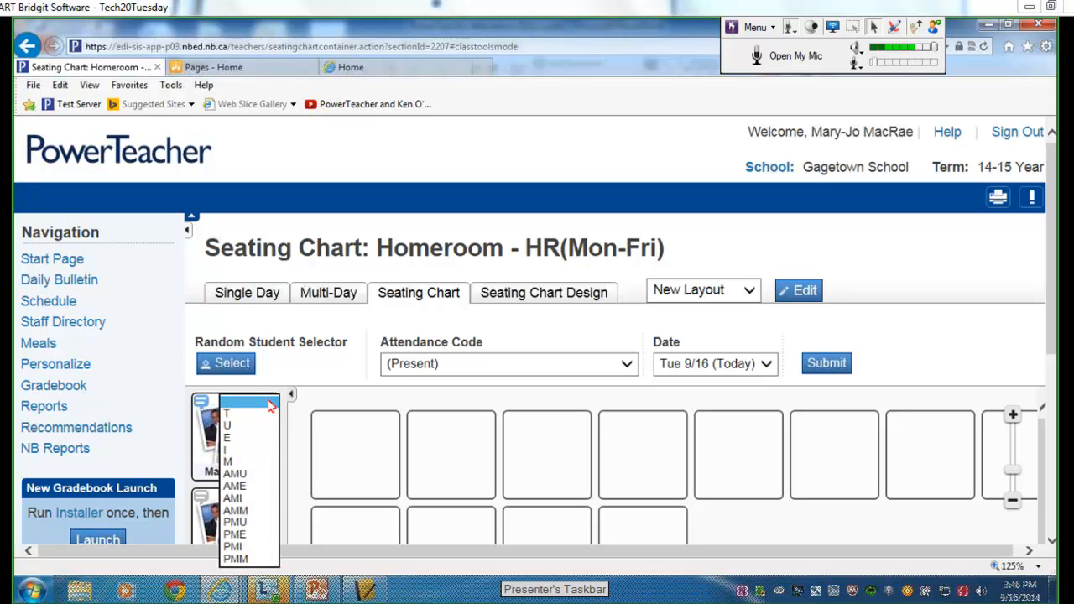
pyautogui.click(245, 438)
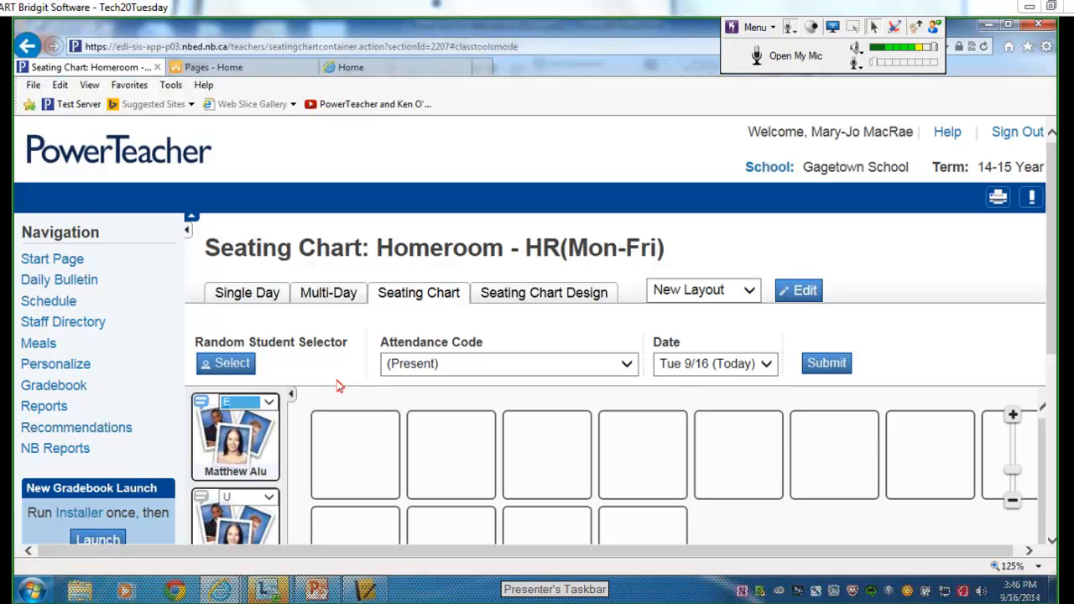
pyautogui.click(217, 366)
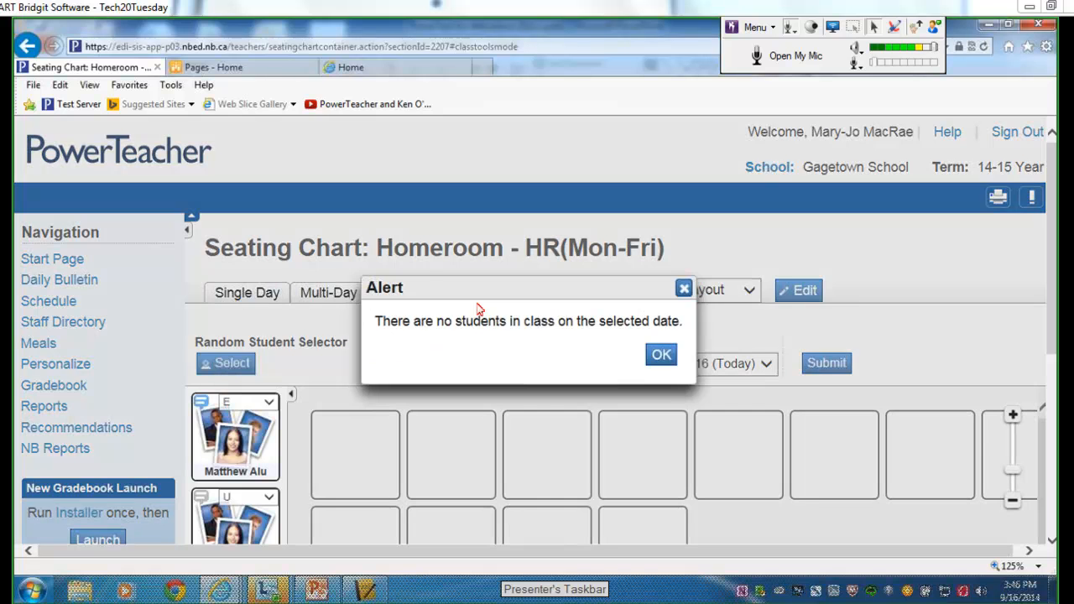
pyautogui.click(660, 355)
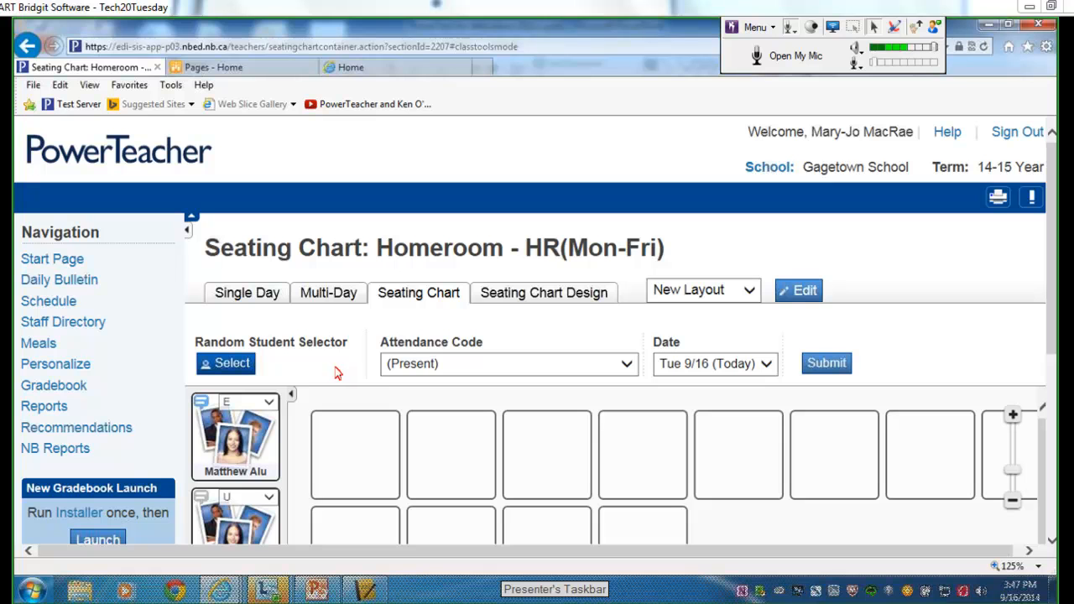
# Switch to Seating Chart Design without saving and randomly populate seats with the homeroom students.
pyautogui.click(559, 300)
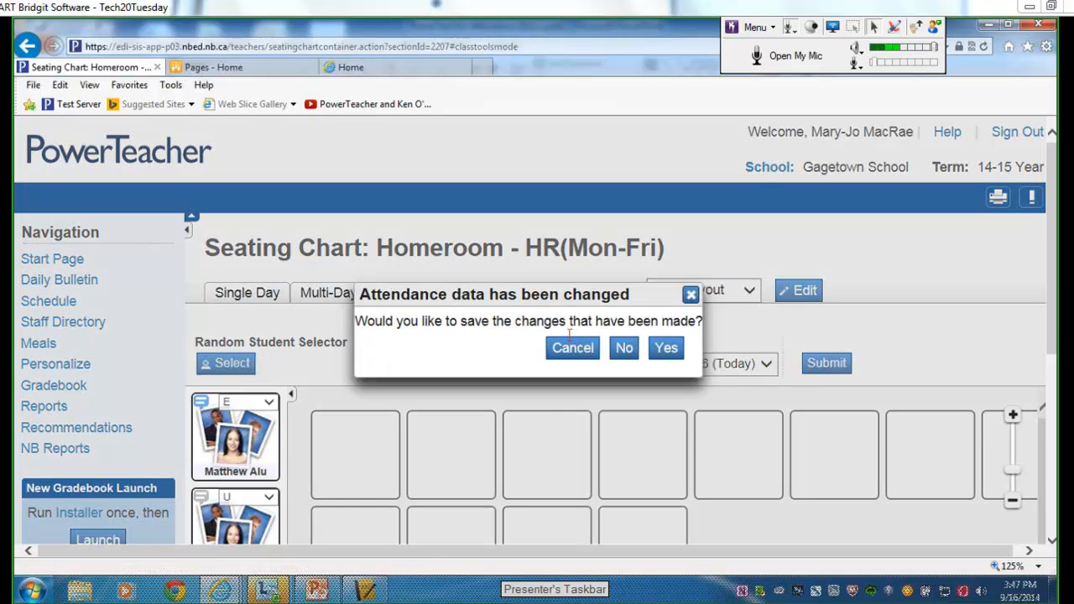
pyautogui.click(624, 347)
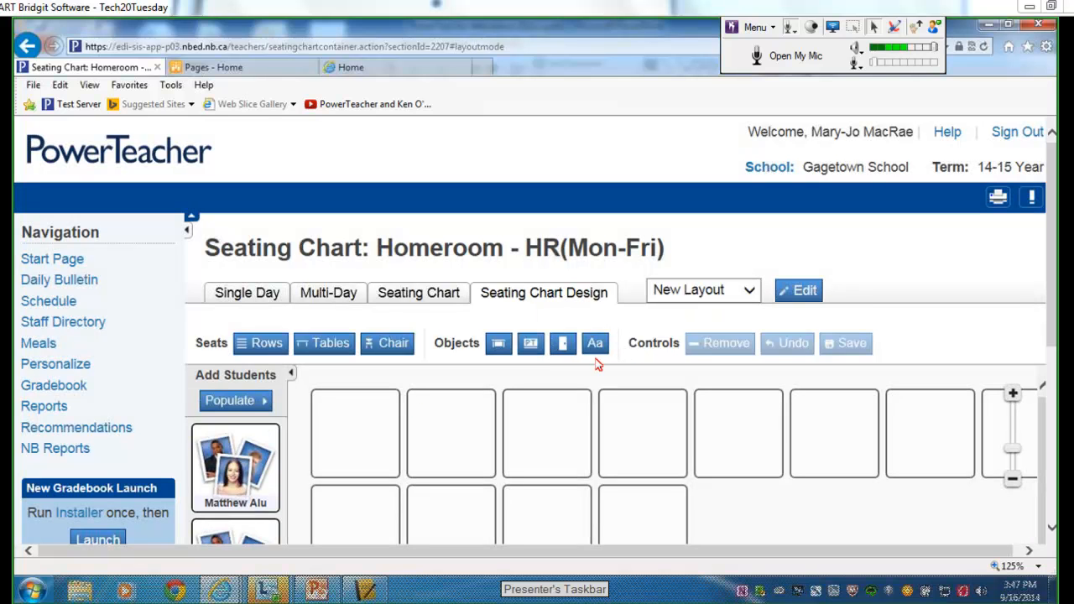
pyautogui.click(249, 404)
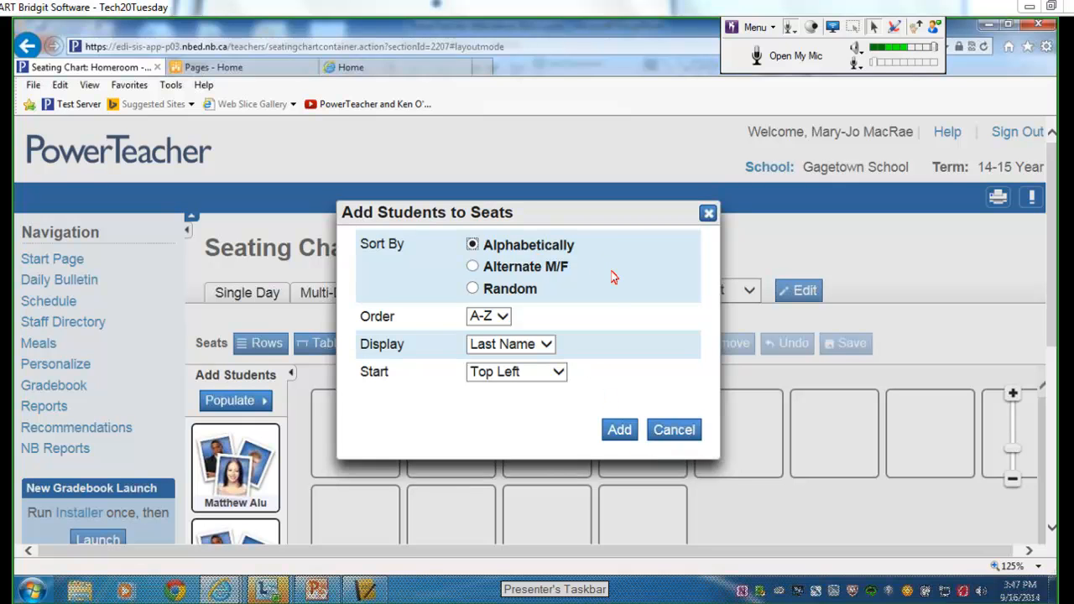
pyautogui.click(474, 288)
pyautogui.click(620, 432)
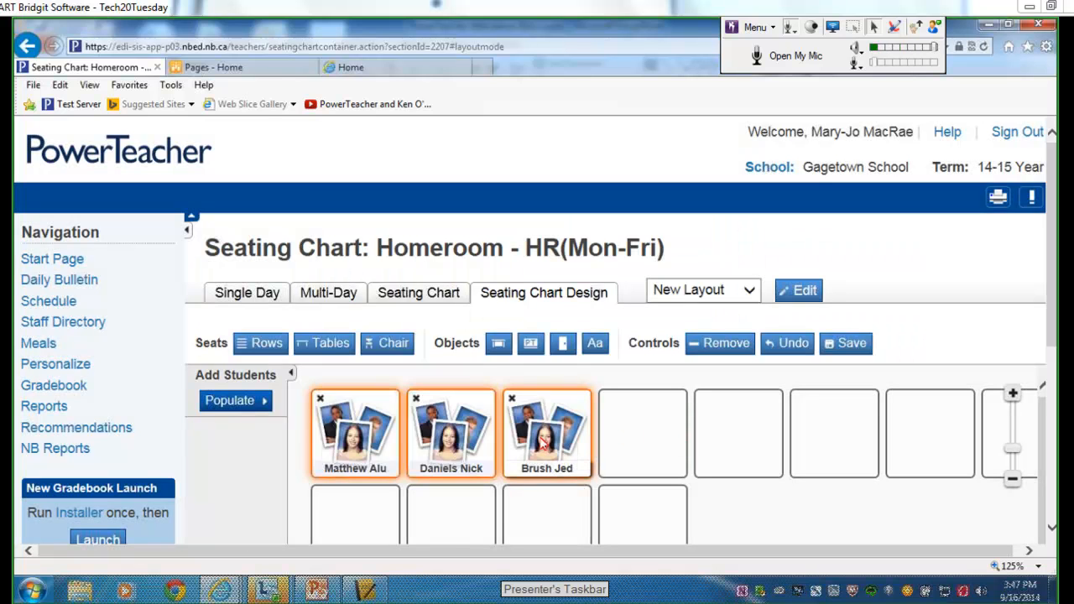
# Shift the three student seats right along the top row, then glance at the Rows options.
pyautogui.moveTo(542, 444)
pyautogui.mouseDown()
pyautogui.moveTo(553, 512)
pyautogui.moveTo(546, 462)
pyautogui.moveTo(826, 433)
pyautogui.mouseUp()
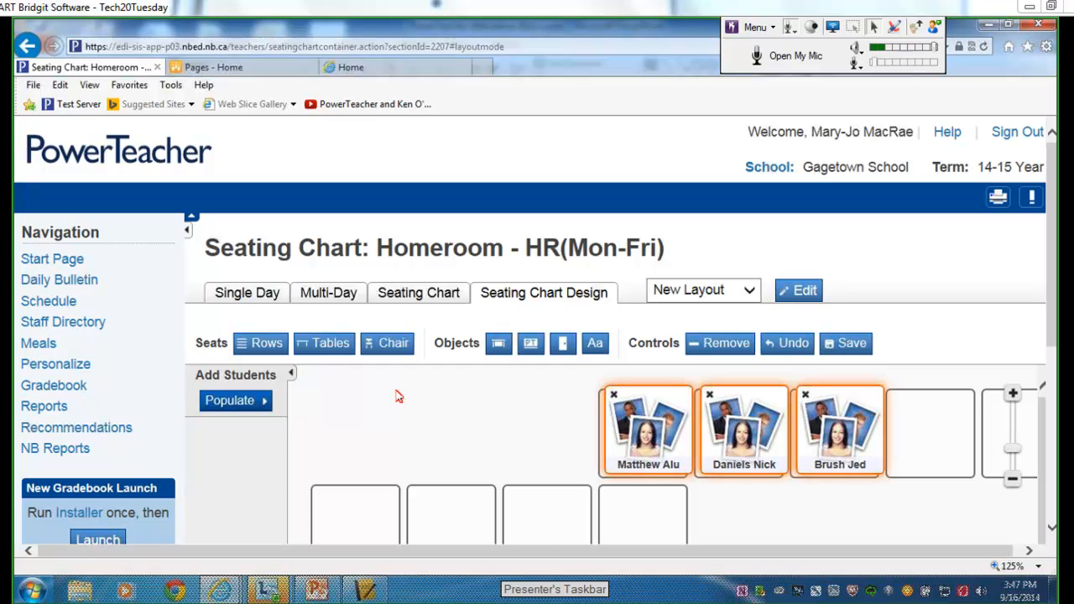
pyautogui.click(277, 351)
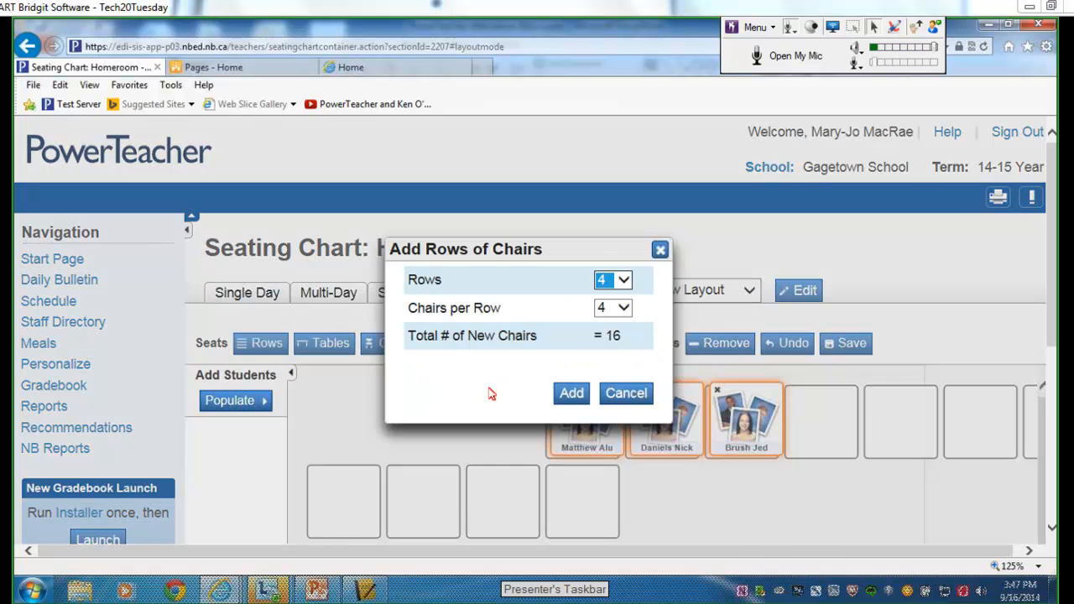
pyautogui.click(572, 392)
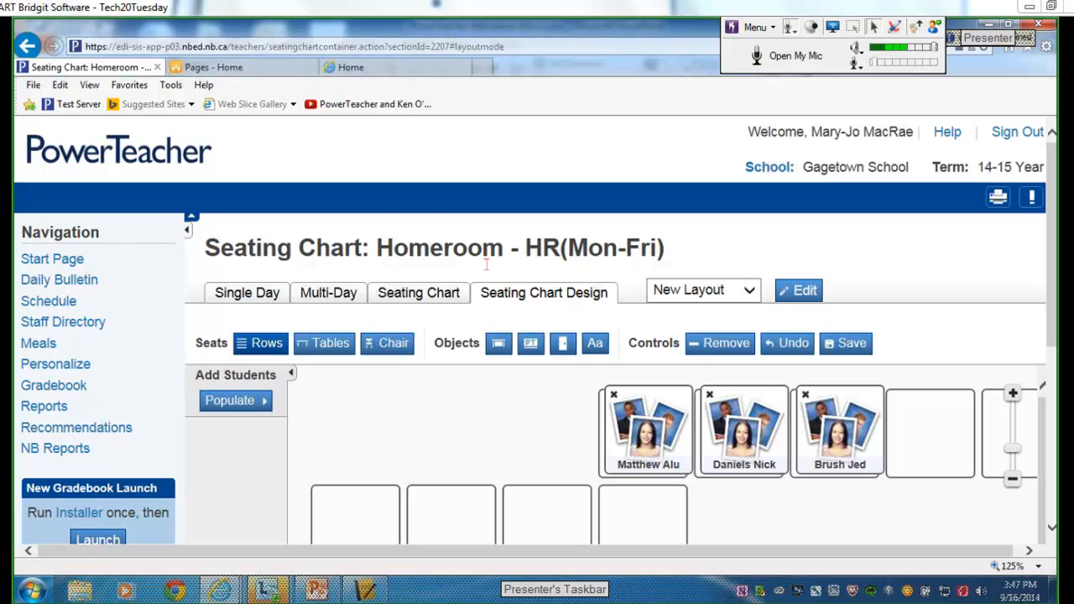
# Leave the unsaved seating chart and go to Homeroom's Student Information page.
pyautogui.click(117, 159)
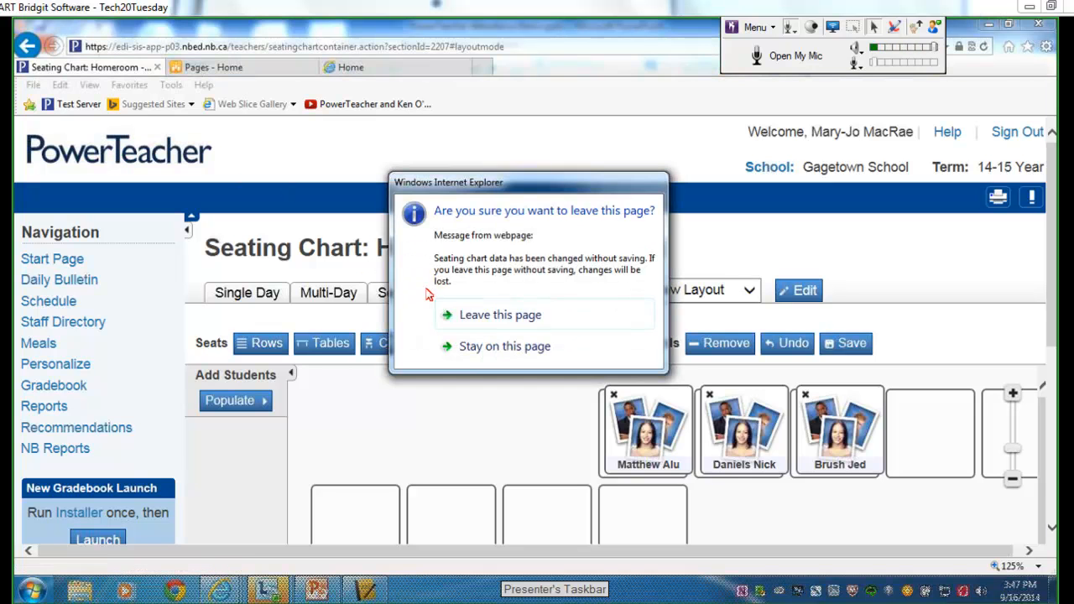
pyautogui.click(465, 316)
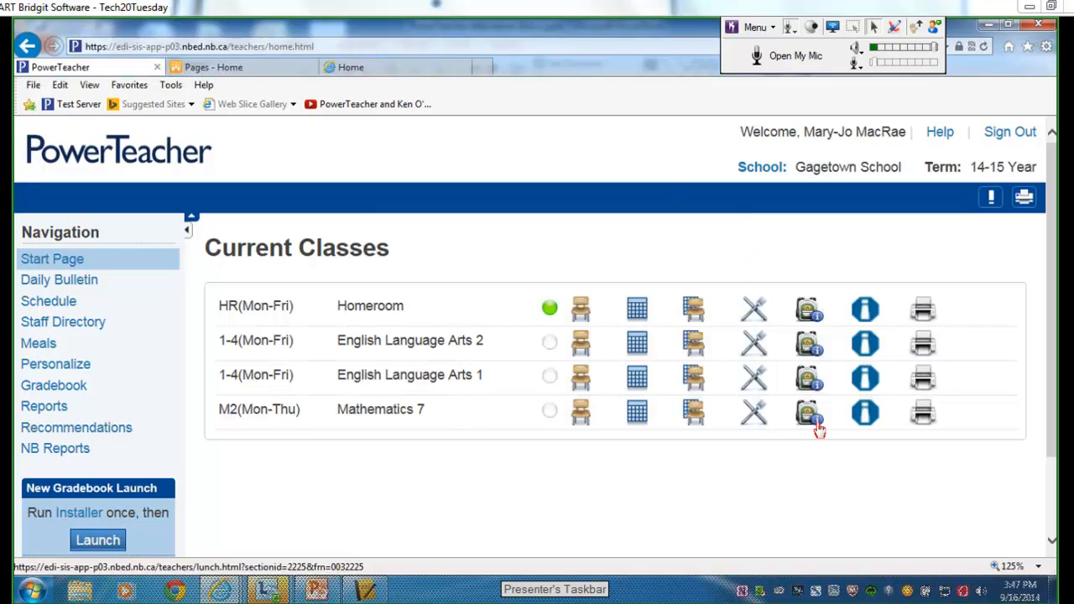
pyautogui.click(810, 313)
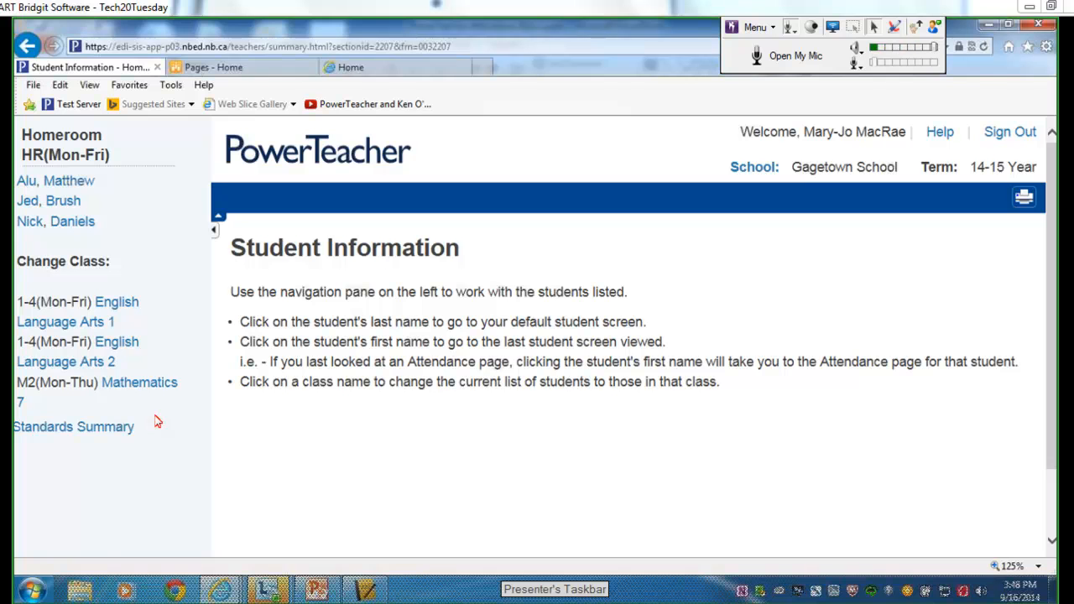
# Cycle through English Language Arts 1 and Mathematics 7 to Homeroom, and open its first student.
pyautogui.click(108, 311)
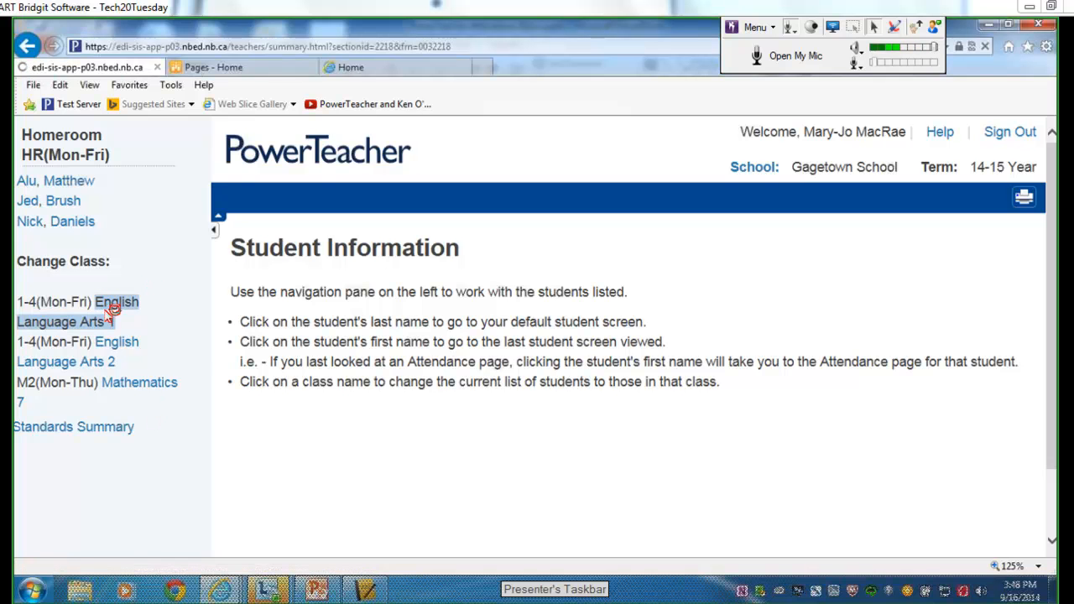
pyautogui.click(130, 347)
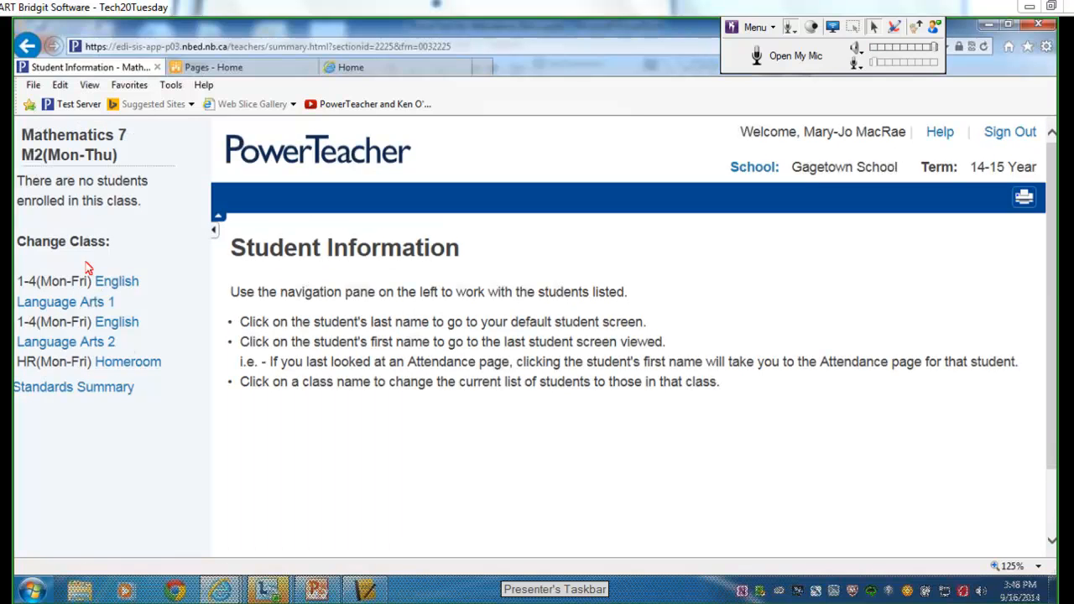
pyautogui.click(124, 365)
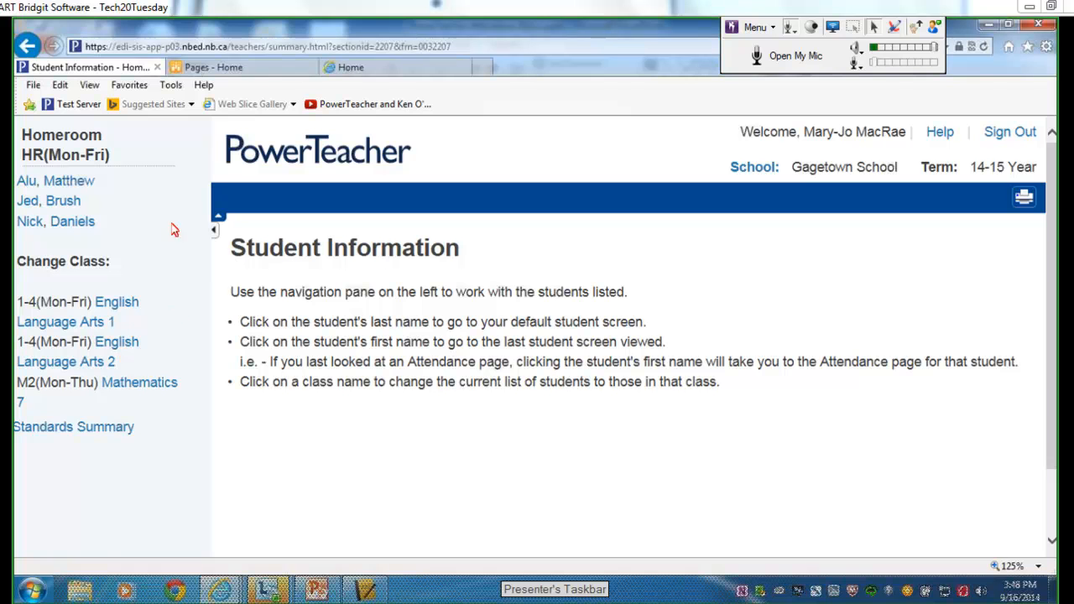
pyautogui.click(71, 183)
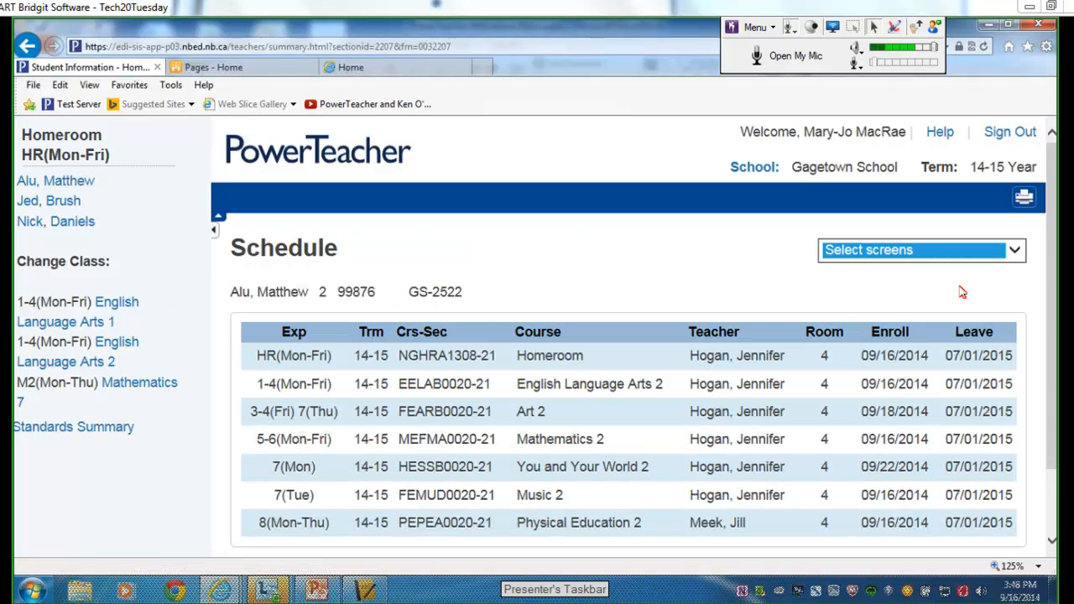
# Bring up the first student's Quick Lookup attendance screen.
pyautogui.moveTo(1053, 327)
pyautogui.mouseDown()
pyautogui.moveTo(1052, 365)
pyautogui.moveTo(1051, 315)
pyautogui.mouseUp()
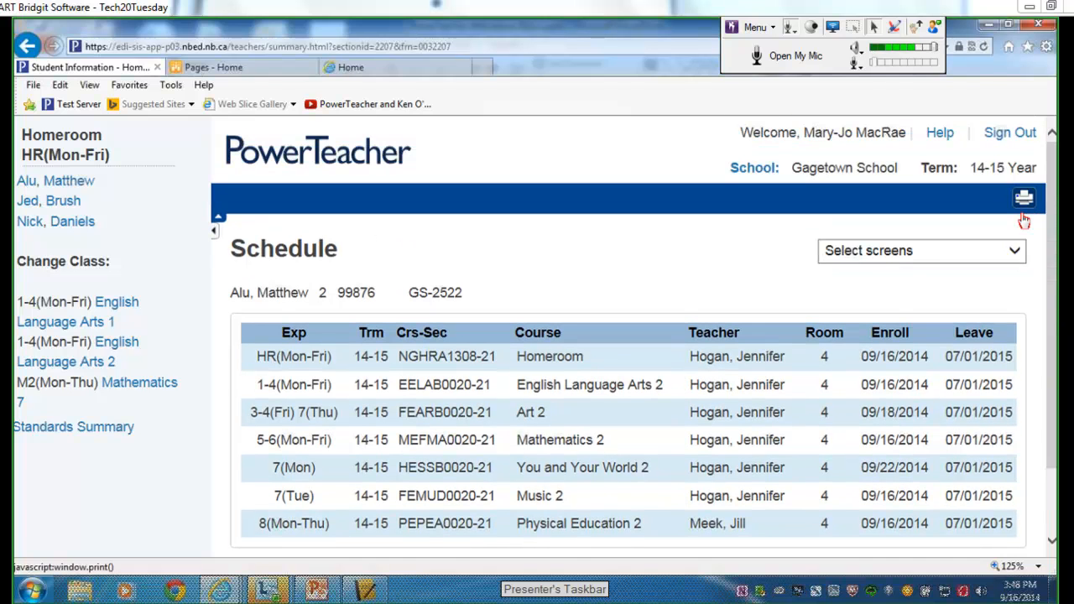
pyautogui.click(1015, 253)
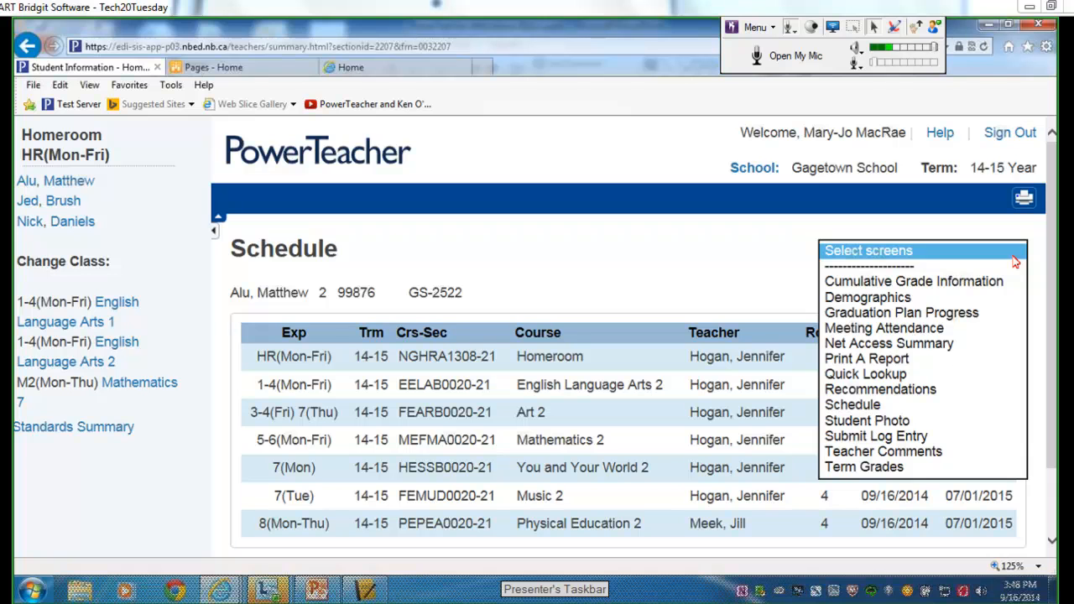
pyautogui.click(1015, 262)
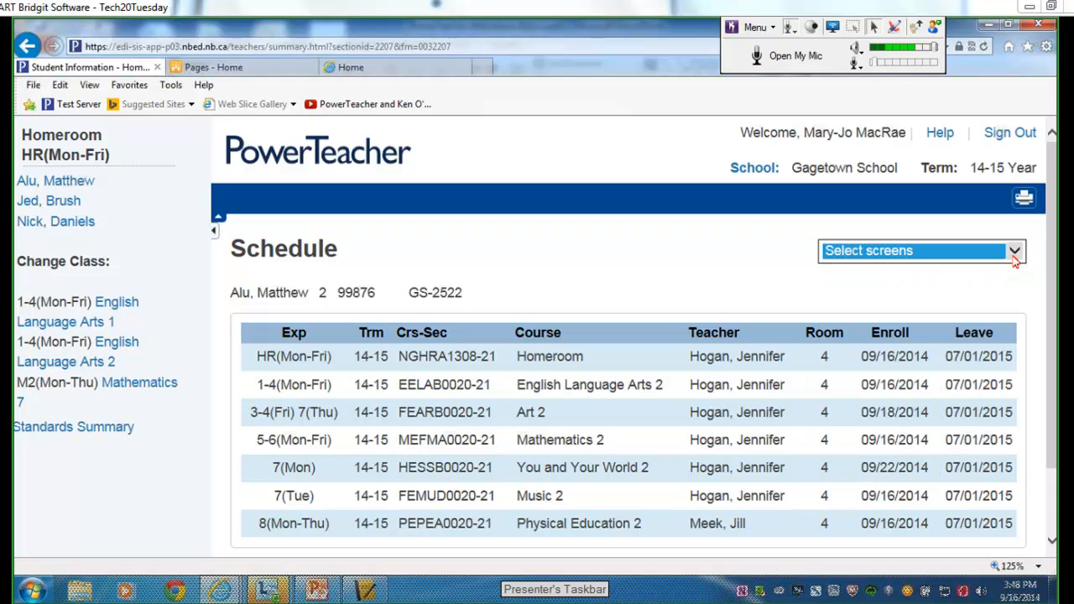
pyautogui.click(1010, 262)
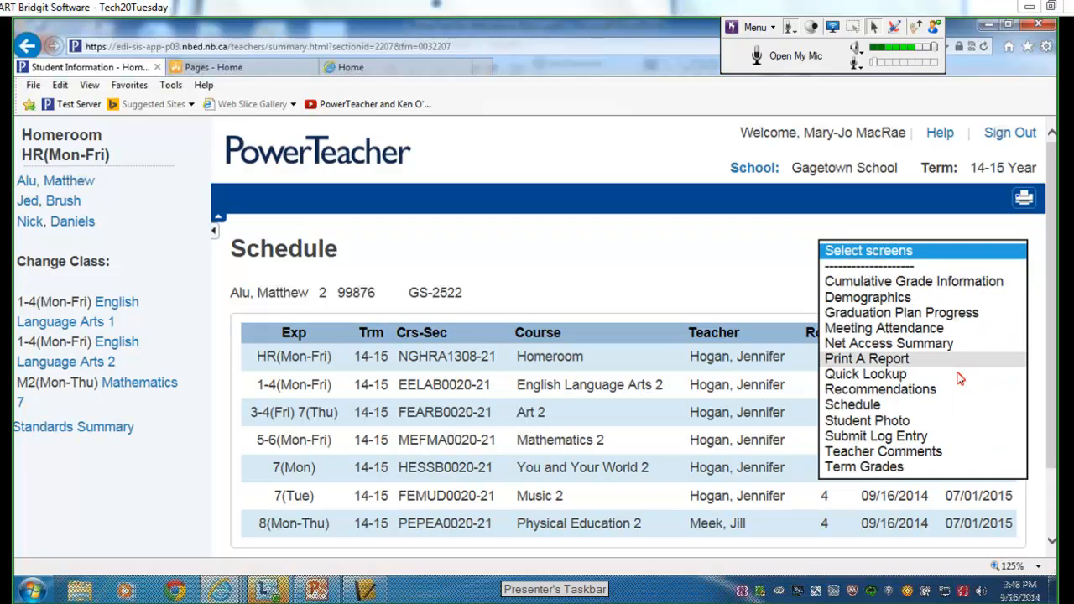
pyautogui.click(956, 378)
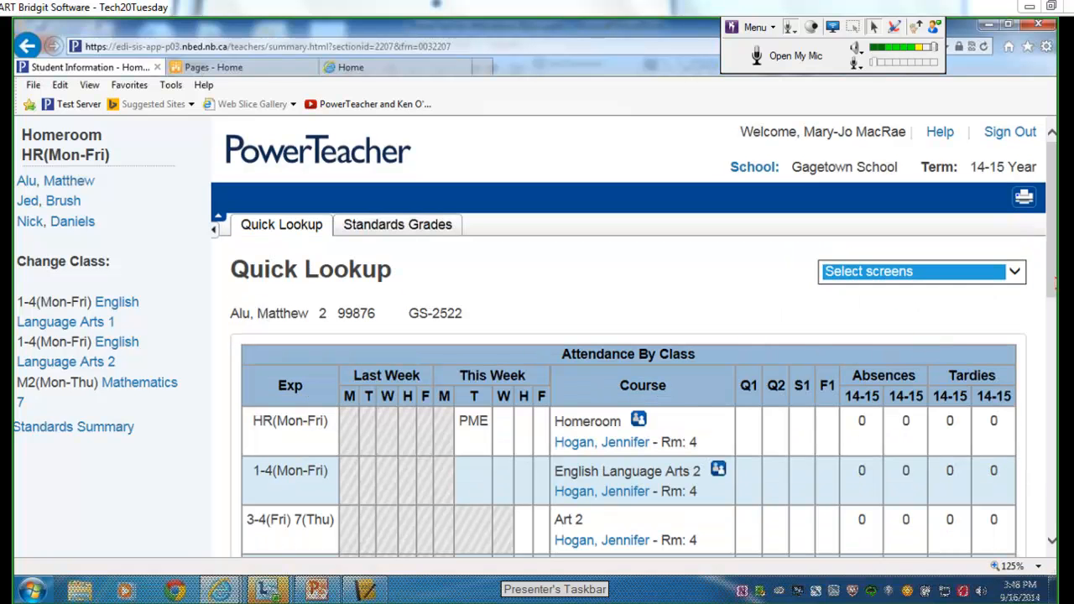
# Scroll the Quick Lookup page, reload the student's record, and switch to the Demographics screen.
pyautogui.click(1054, 284)
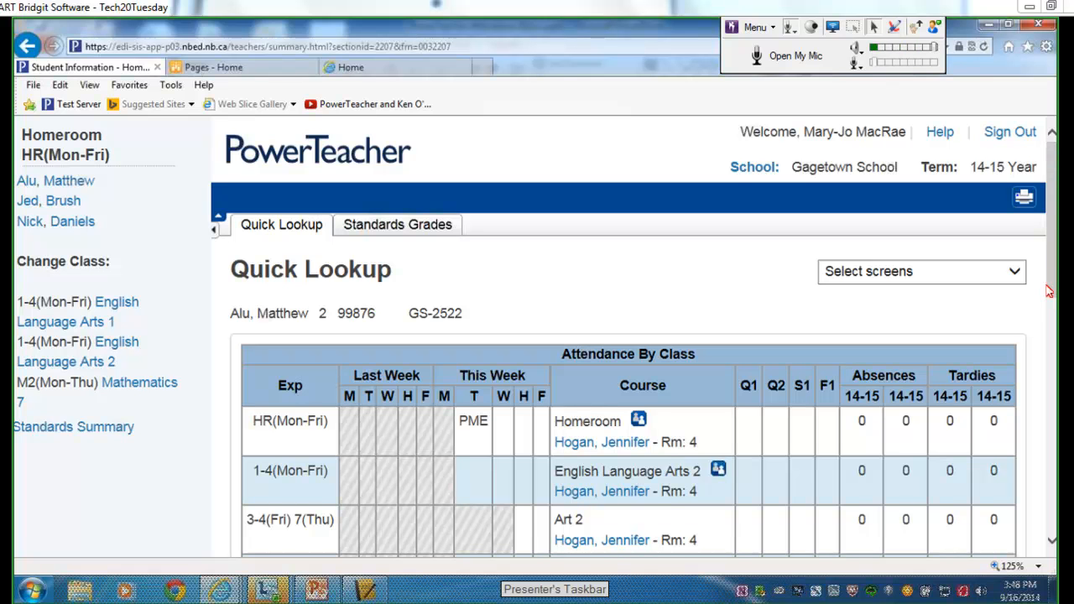
pyautogui.moveTo(1051, 294)
pyautogui.mouseDown()
pyautogui.moveTo(1053, 451)
pyautogui.moveTo(1042, 280)
pyautogui.mouseUp()
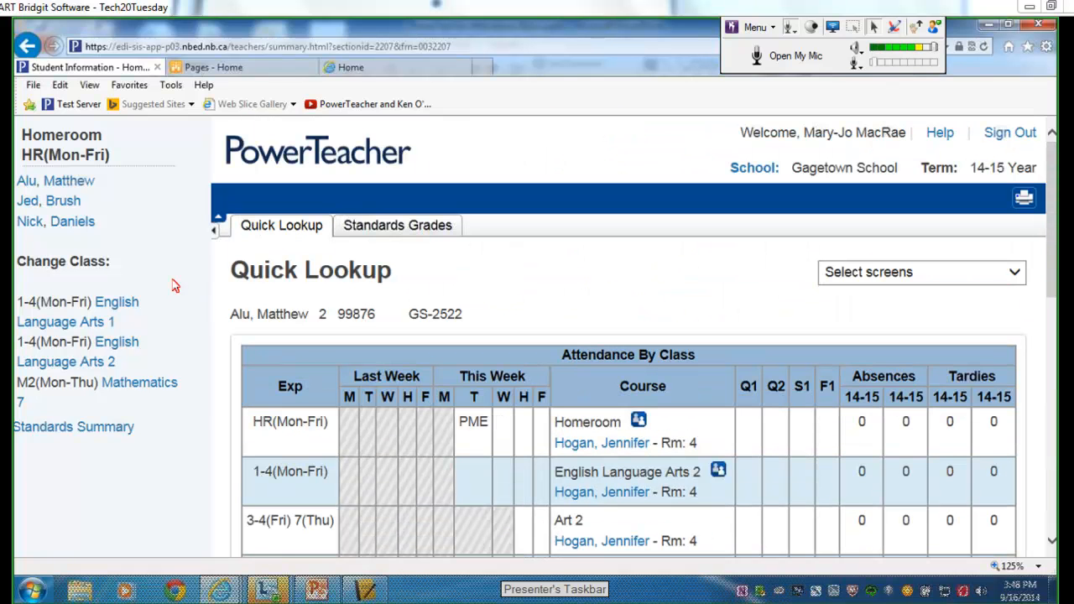
pyautogui.click(73, 180)
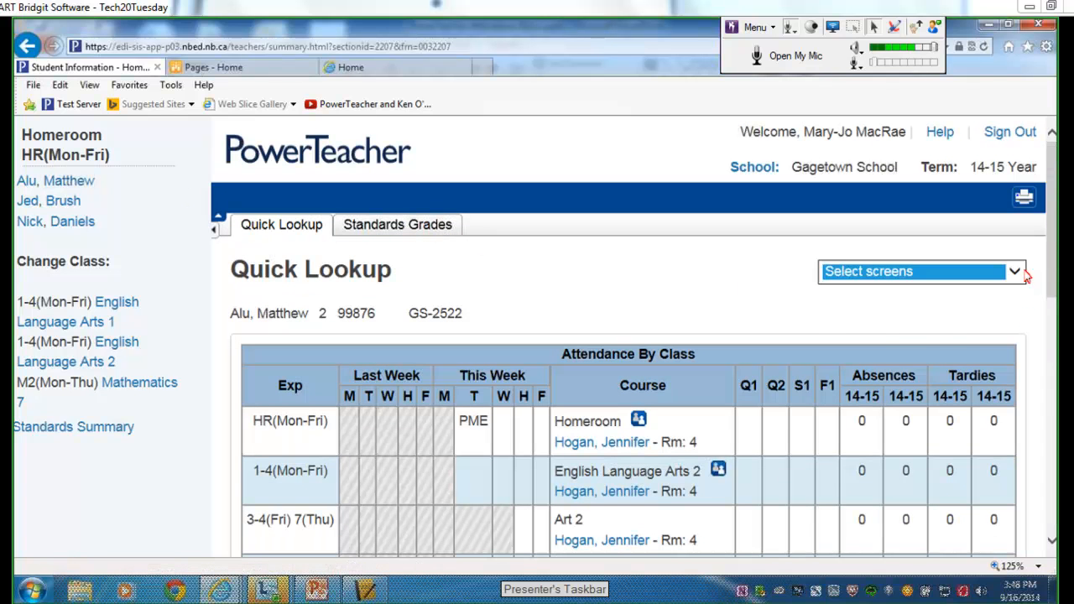
pyautogui.click(1015, 273)
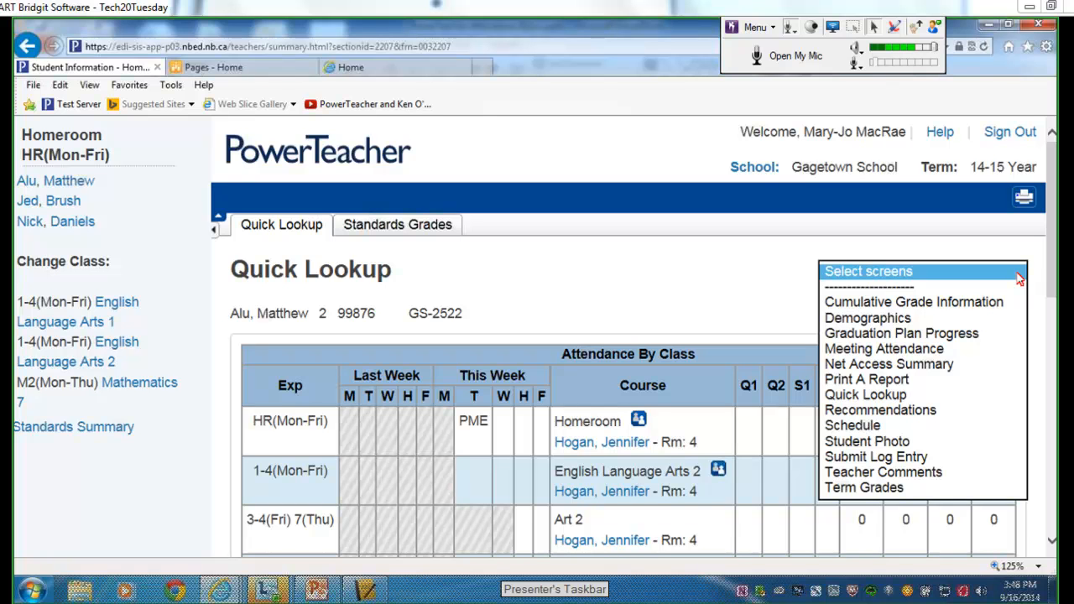
pyautogui.click(985, 321)
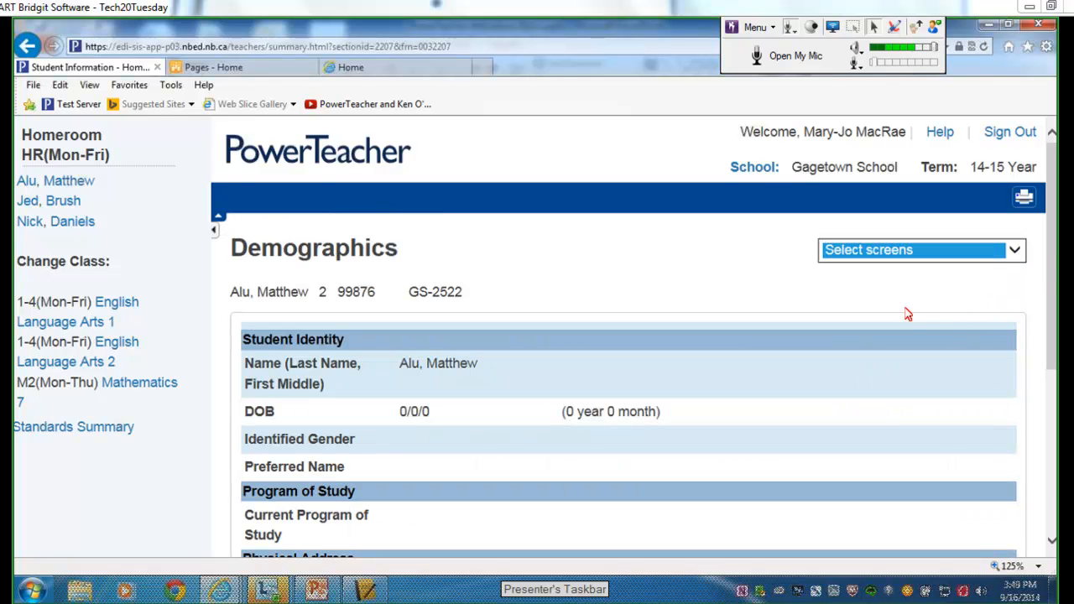
# Scroll down the Demographics page to Student Contacts and back to the top.
pyautogui.moveTo(1046, 274); pyautogui.dragTo(1045, 390)
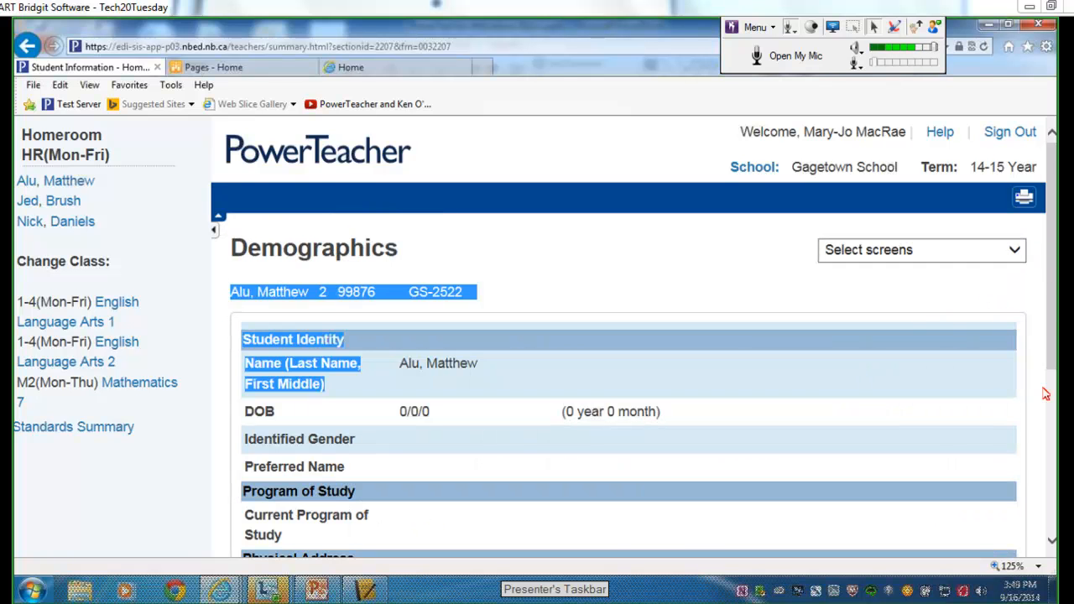
pyautogui.moveTo(1051, 329); pyautogui.dragTo(1055, 417)
pyautogui.scroll(-3, 1054, 417)
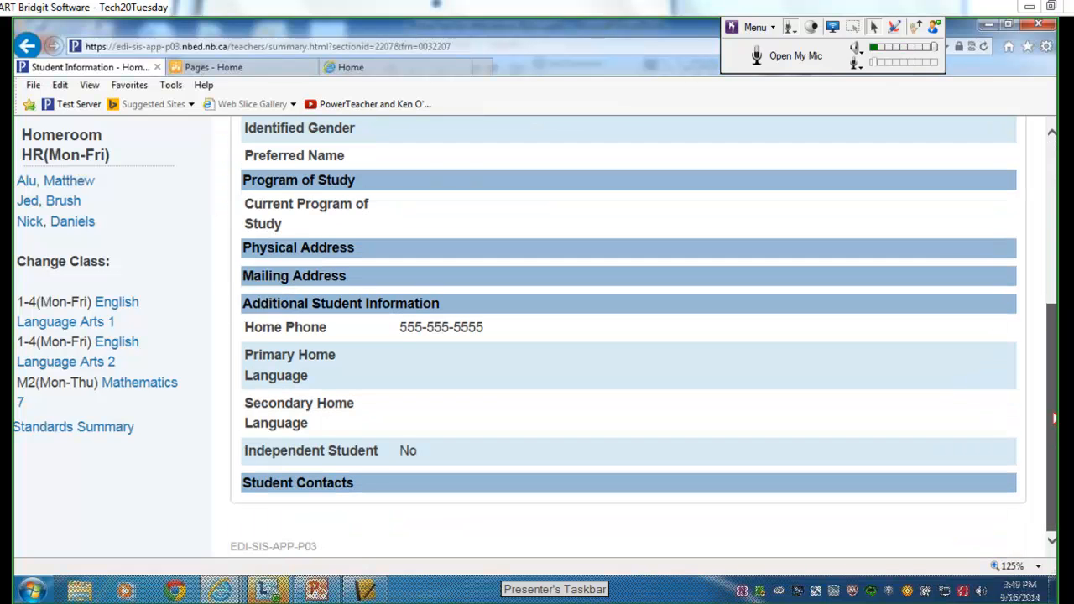
pyautogui.scroll(6, 1051, 317)
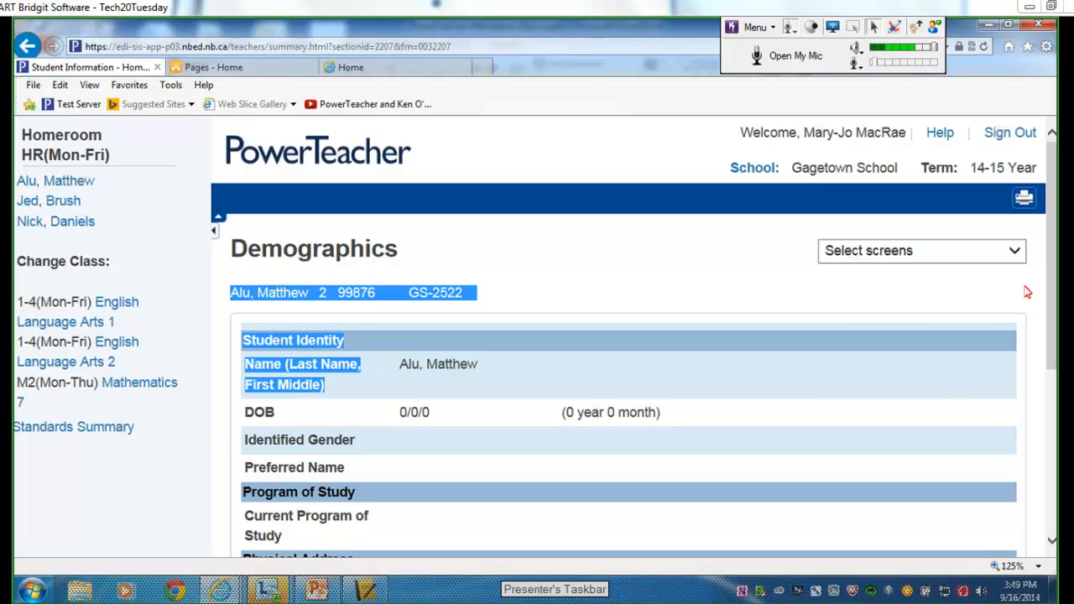
# Bring up the Select screens list of other student screens.
pyautogui.click(1017, 252)
pyautogui.click(1016, 251)
pyautogui.click(1017, 251)
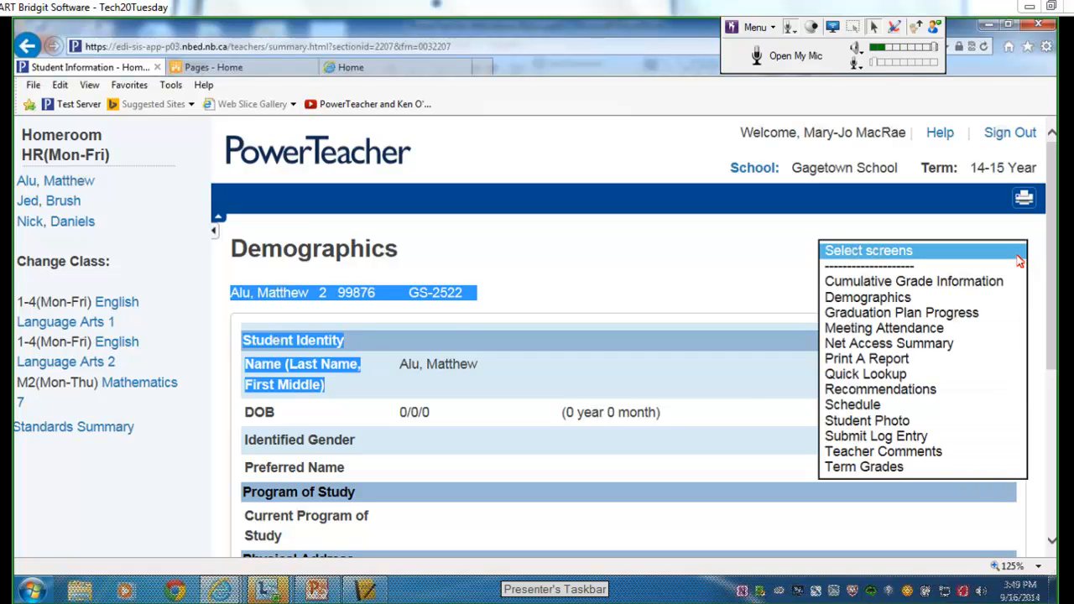
# Show the student's Meeting Attendance grid and scroll it to the right.
pyautogui.click(991, 332)
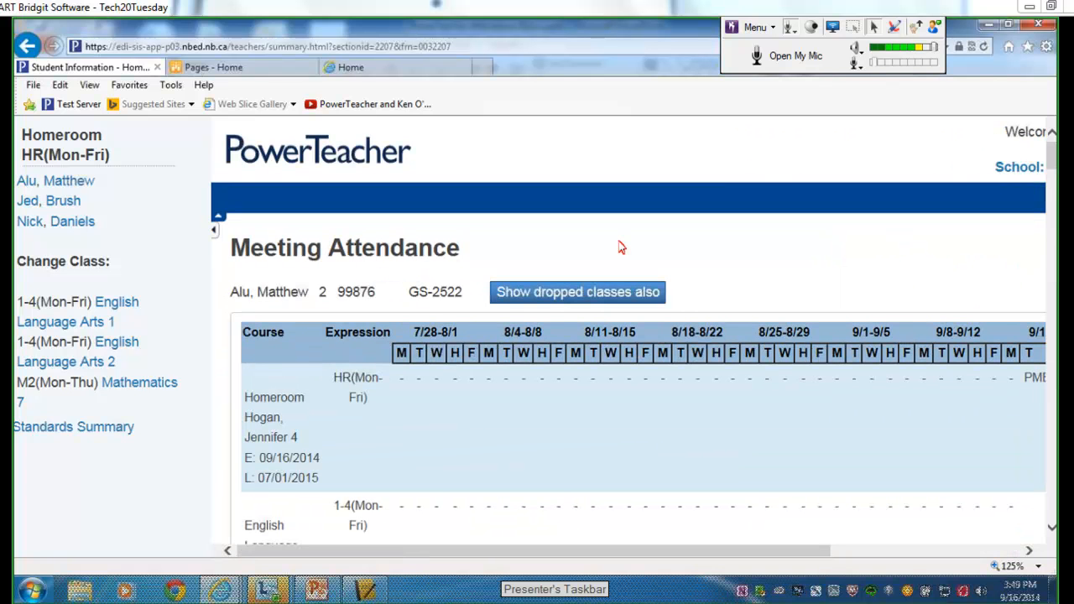
pyautogui.click(57, 191)
pyautogui.moveTo(518, 553); pyautogui.dragTo(708, 553)
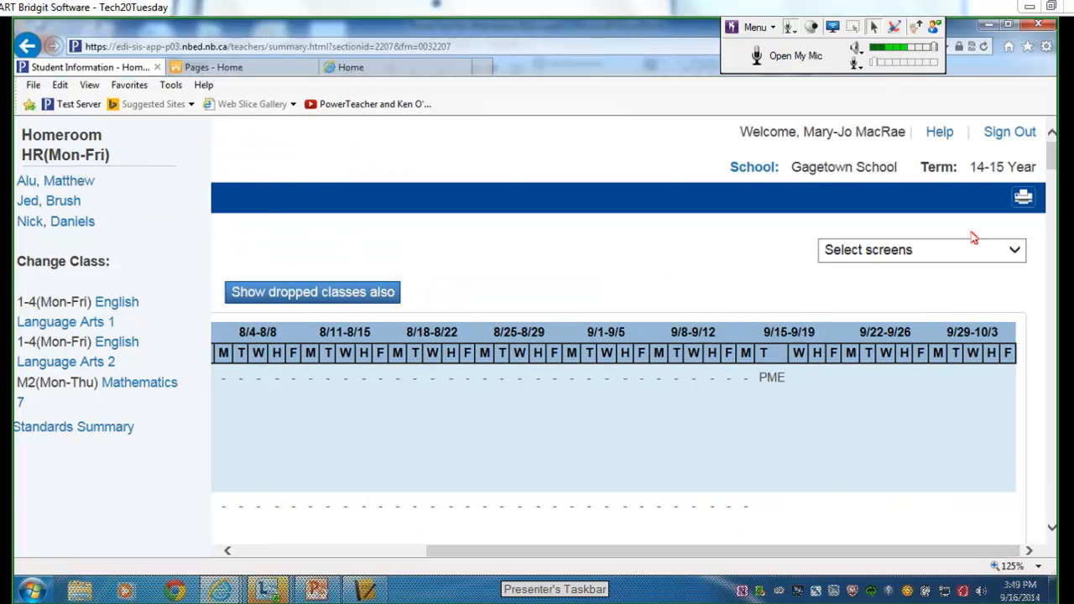
# Switch to the Net Access Summary, which shows no parent or student access records.
pyautogui.click(1013, 250)
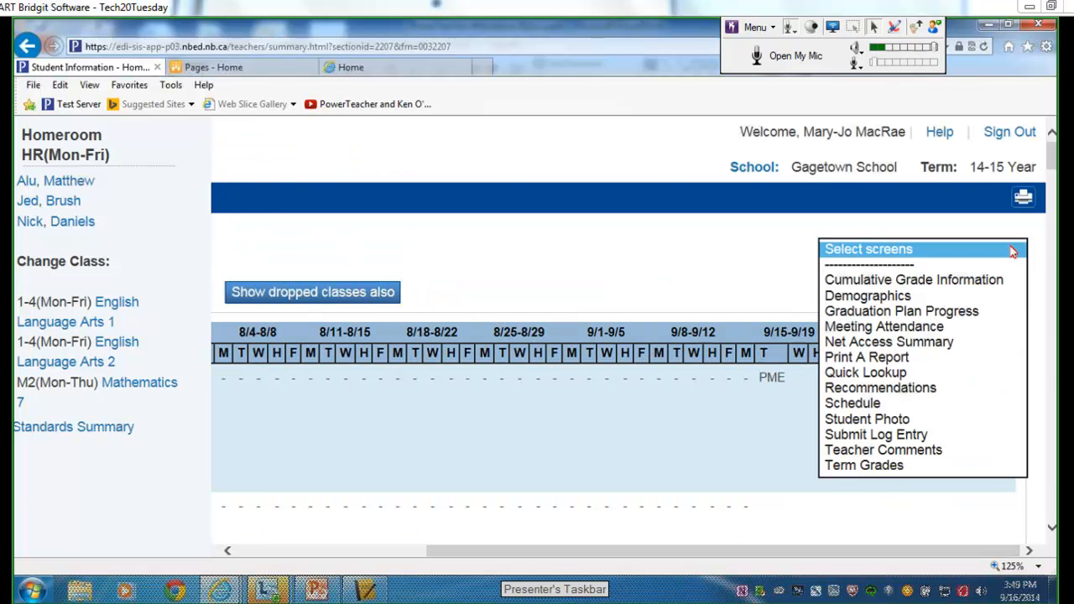
pyautogui.click(979, 344)
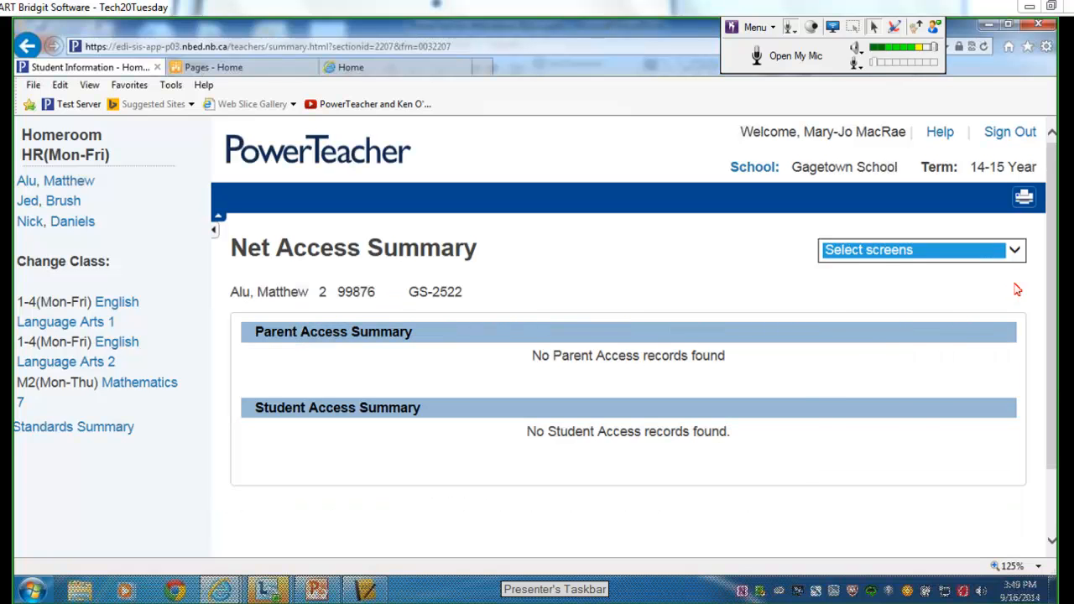
pyautogui.click(1015, 252)
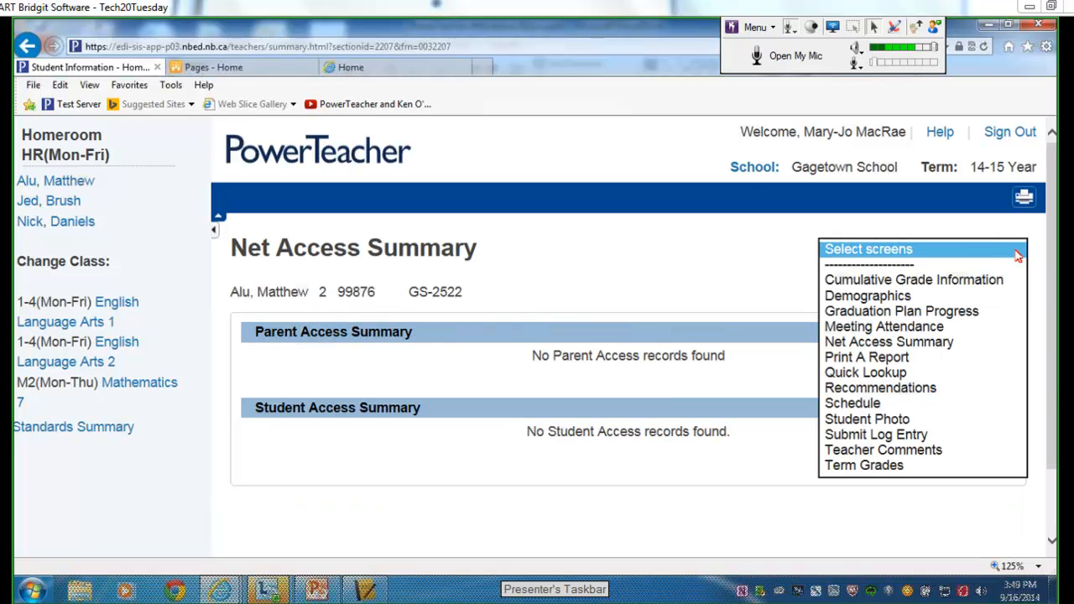
# Look over the student's Print A Report options, then return to the Current Classes start page.
pyautogui.click(960, 363)
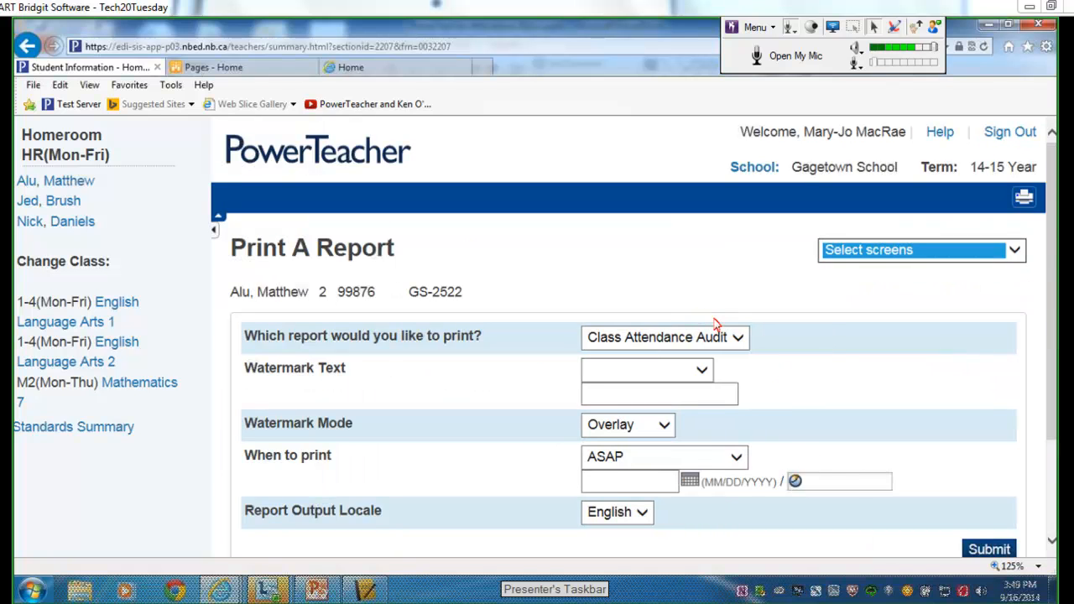
pyautogui.click(738, 339)
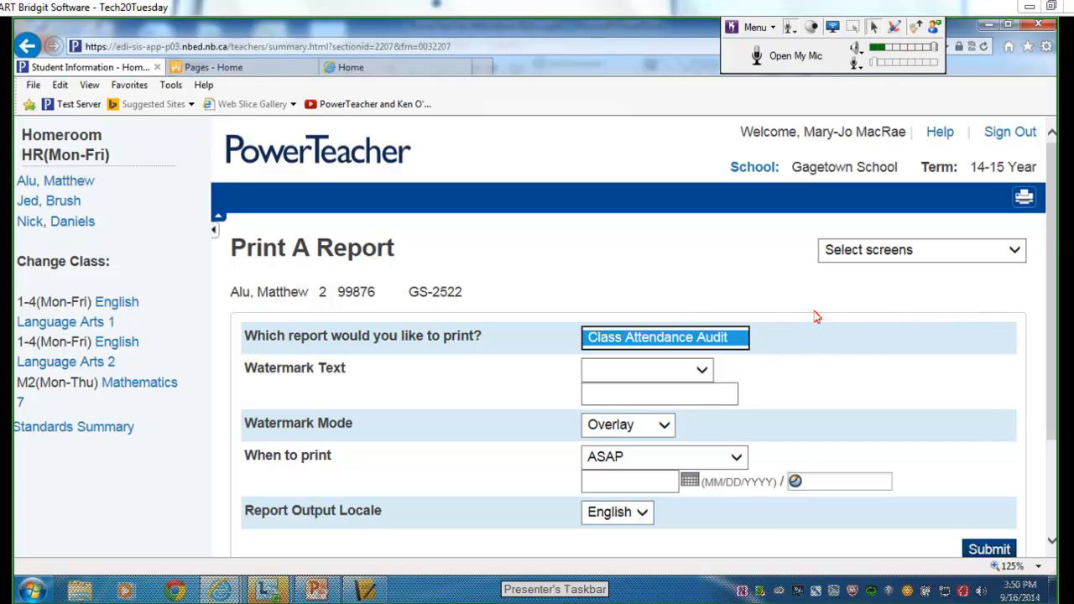
pyautogui.click(1015, 250)
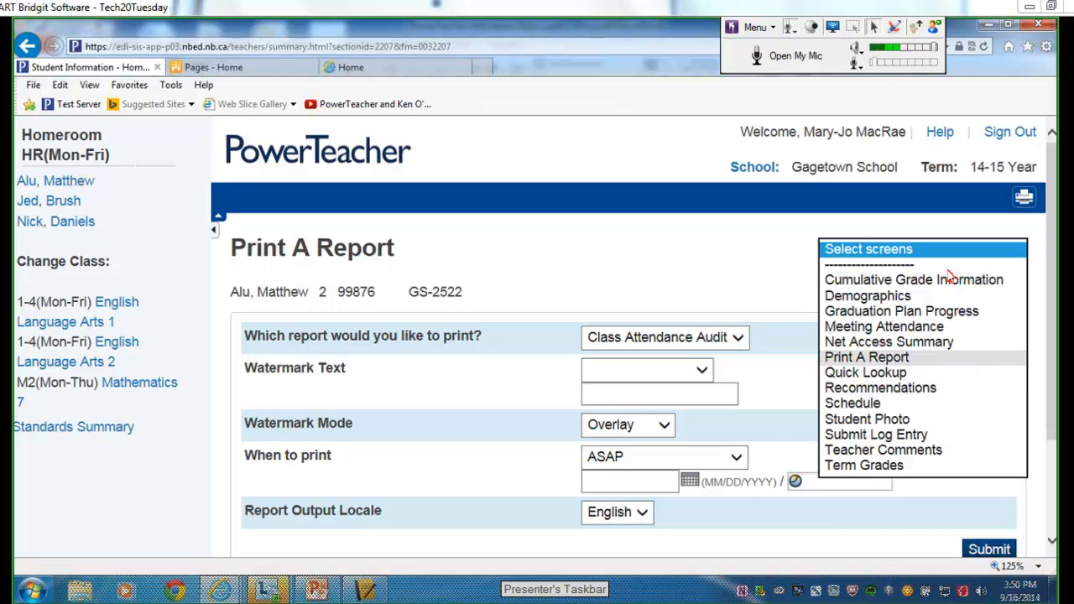
pyautogui.click(736, 274)
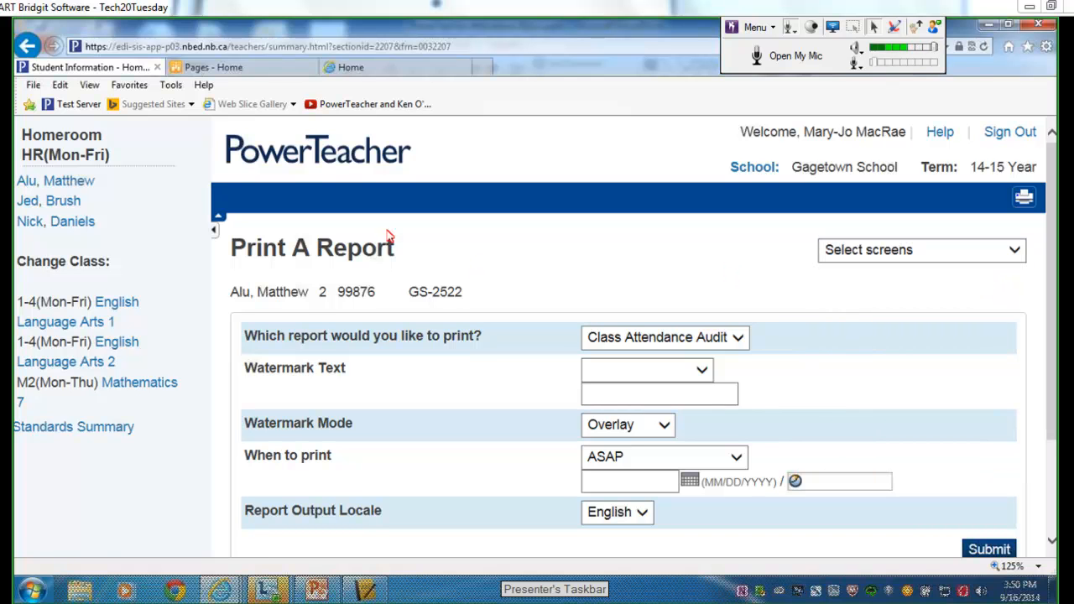
pyautogui.click(310, 158)
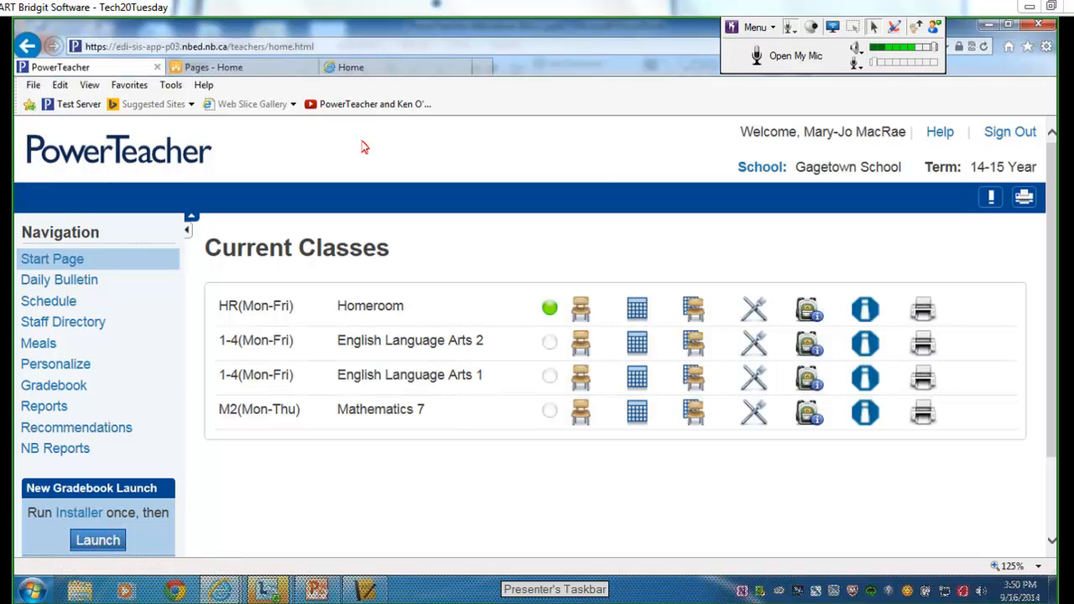
# Set the homeroom student's PLP type to Modified only, submit it, and return home.
pyautogui.click(865, 311)
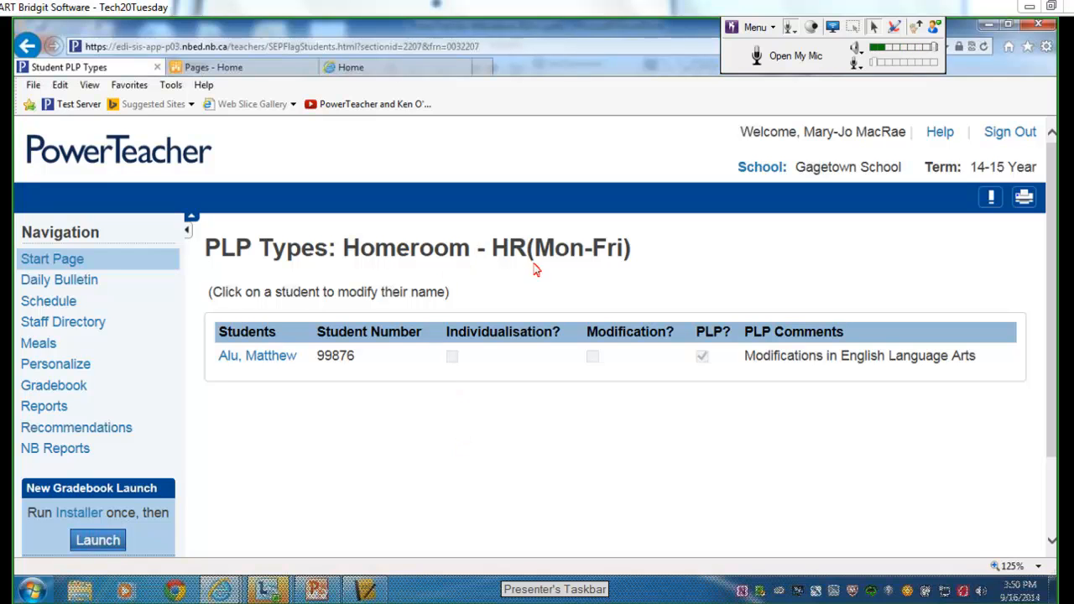
pyautogui.click(258, 362)
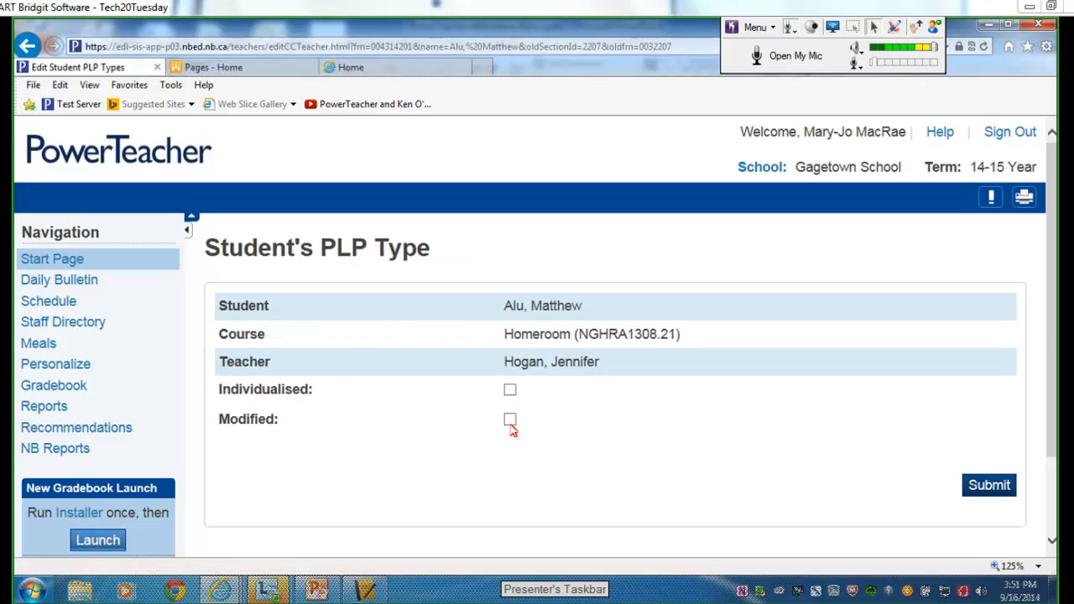
pyautogui.click(510, 390)
pyautogui.click(510, 420)
pyautogui.click(511, 392)
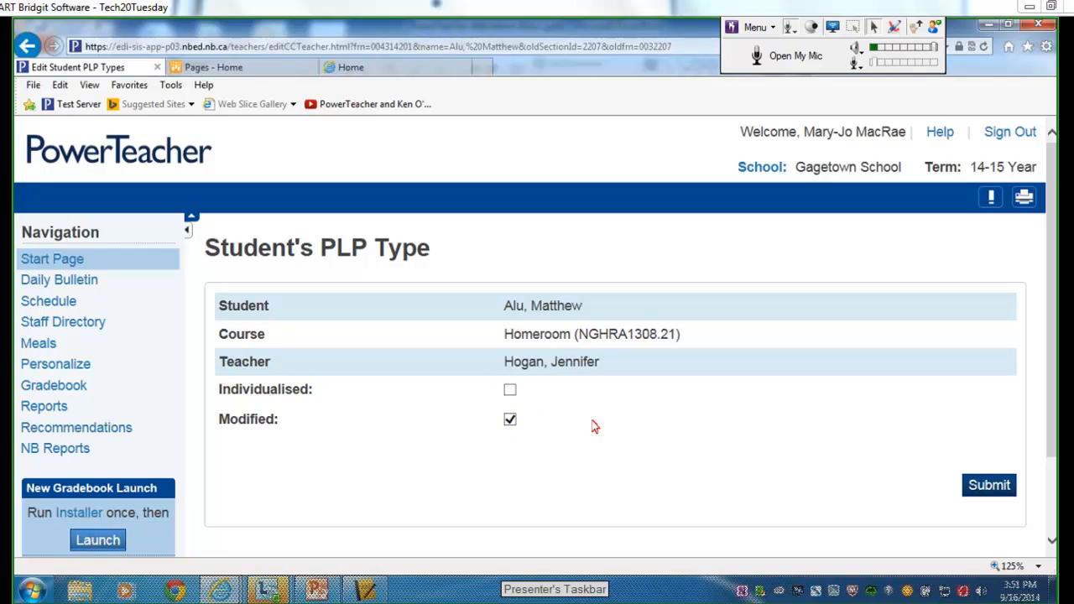
pyautogui.click(983, 488)
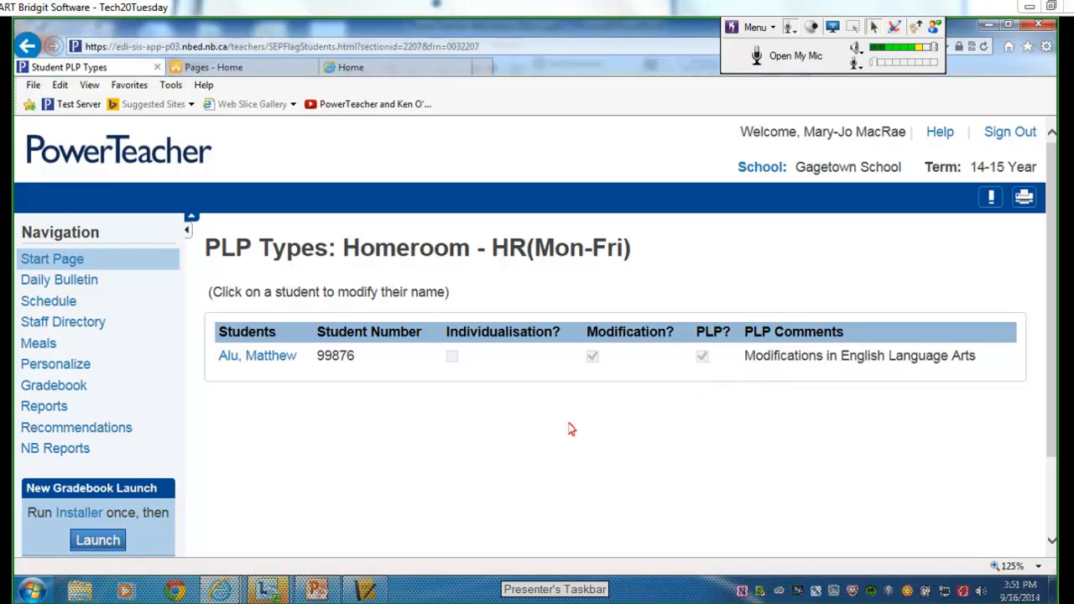
pyautogui.click(134, 159)
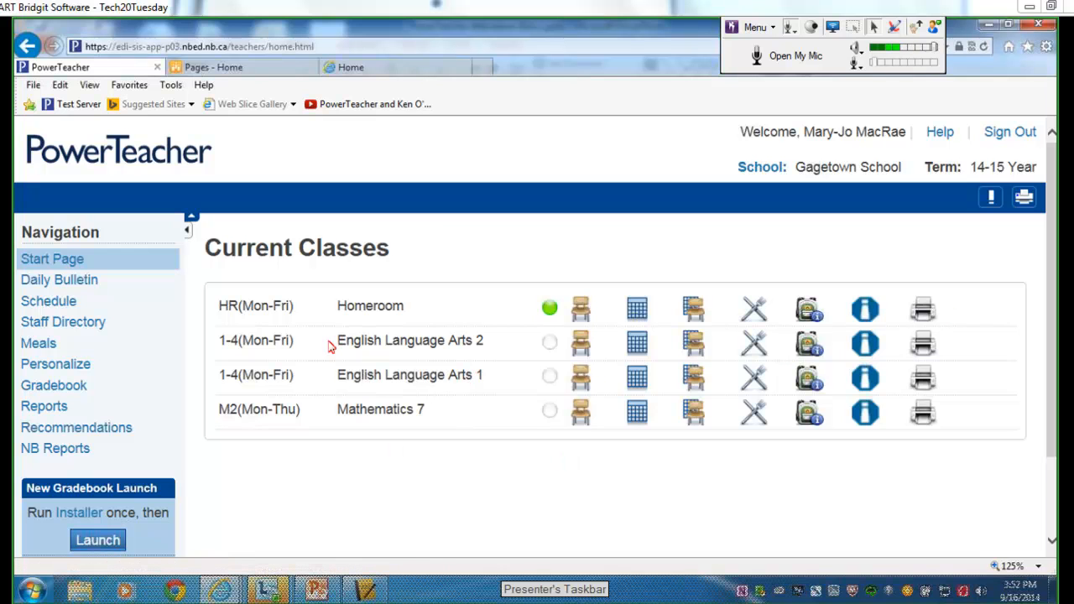
# Start attendance for English Language Arts 2 and review the codes, leaving (Present) selected.
pyautogui.click(580, 351)
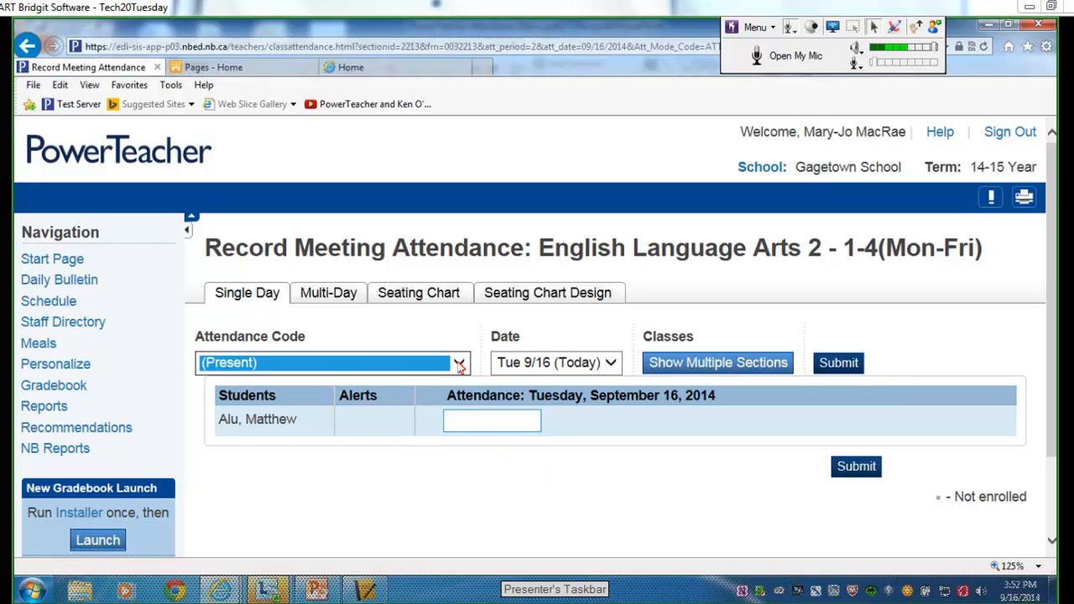
pyautogui.click(459, 363)
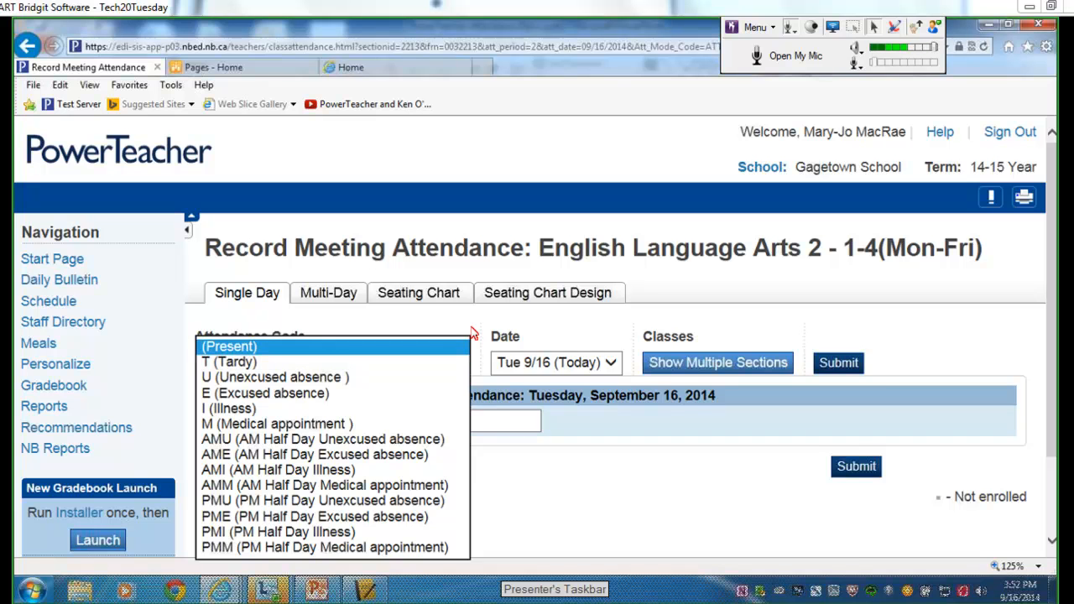
pyautogui.click(474, 334)
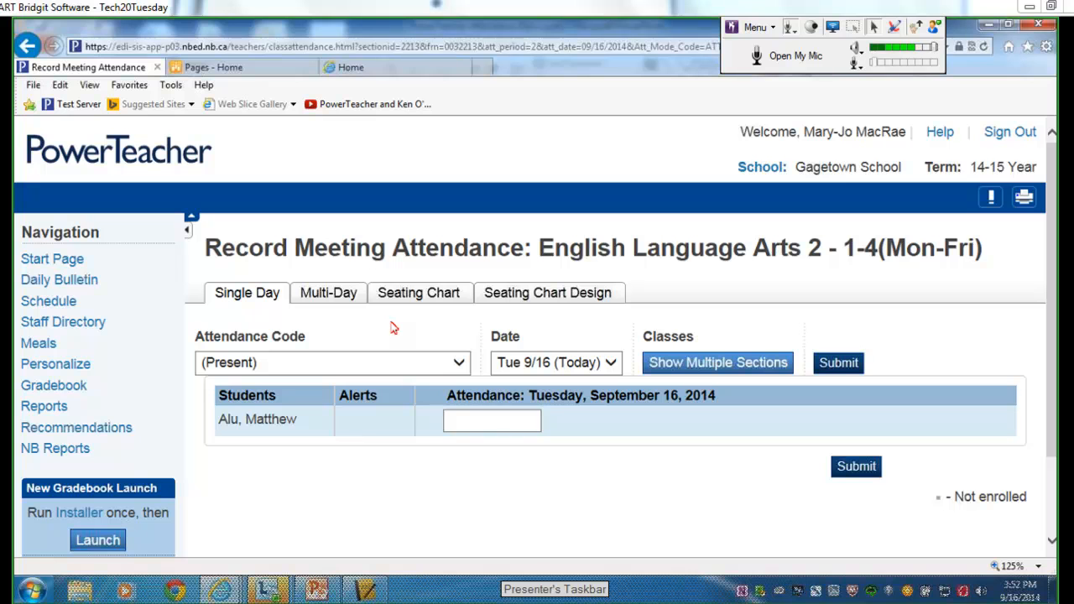
pyautogui.moveTo(393, 327); pyautogui.dragTo(375, 318)
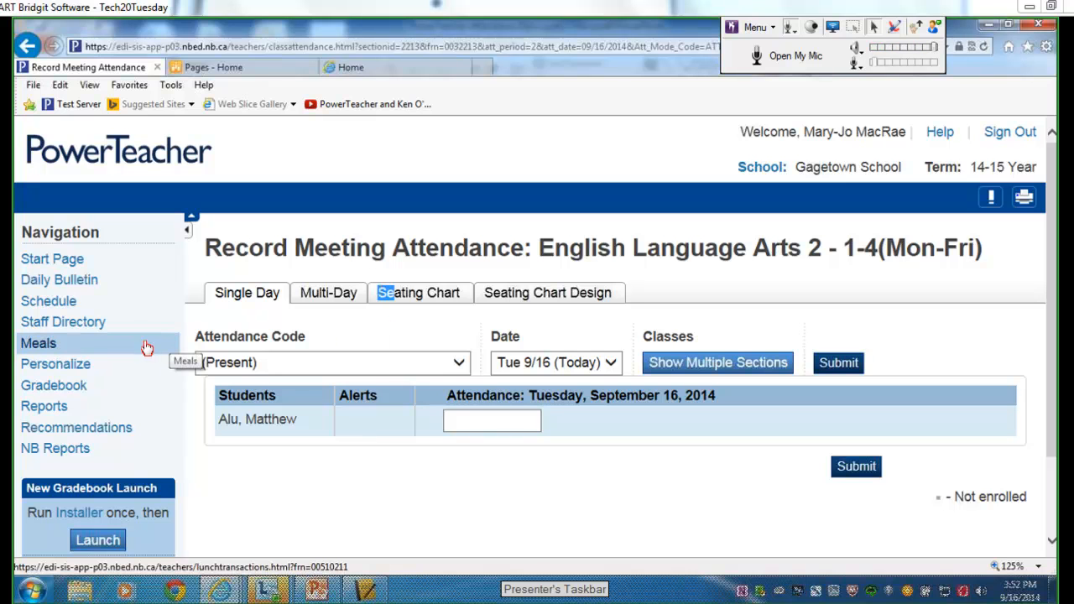
# Scroll through the teacher's Schedule, then view the Staff Directory with its room and home phone columns.
pyautogui.click(122, 303)
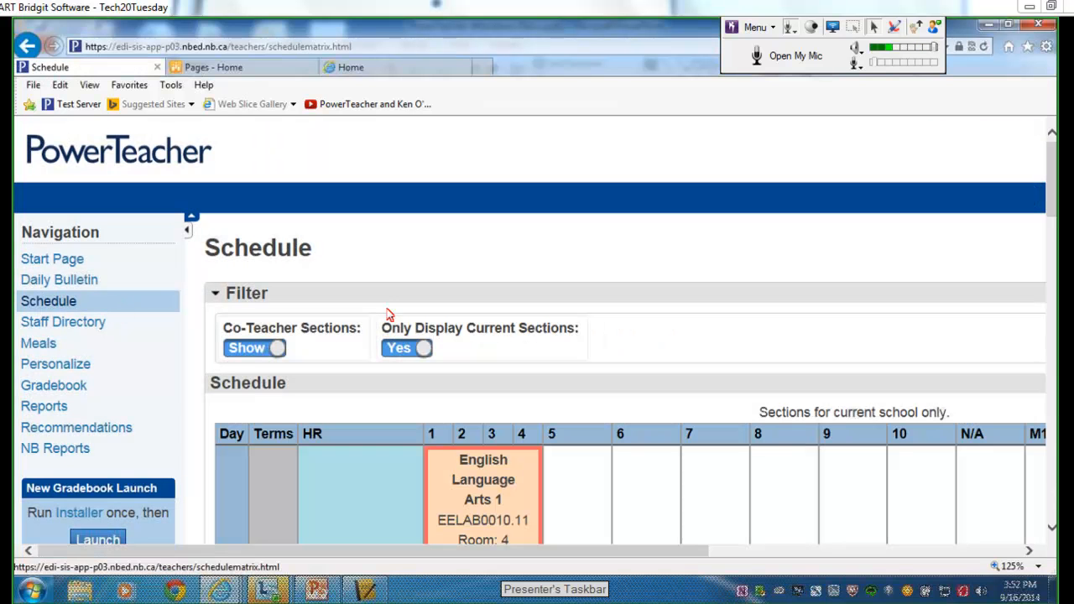
pyautogui.moveTo(1053, 159)
pyautogui.mouseDown()
pyautogui.moveTo(1054, 235)
pyautogui.moveTo(1045, 165)
pyautogui.mouseUp()
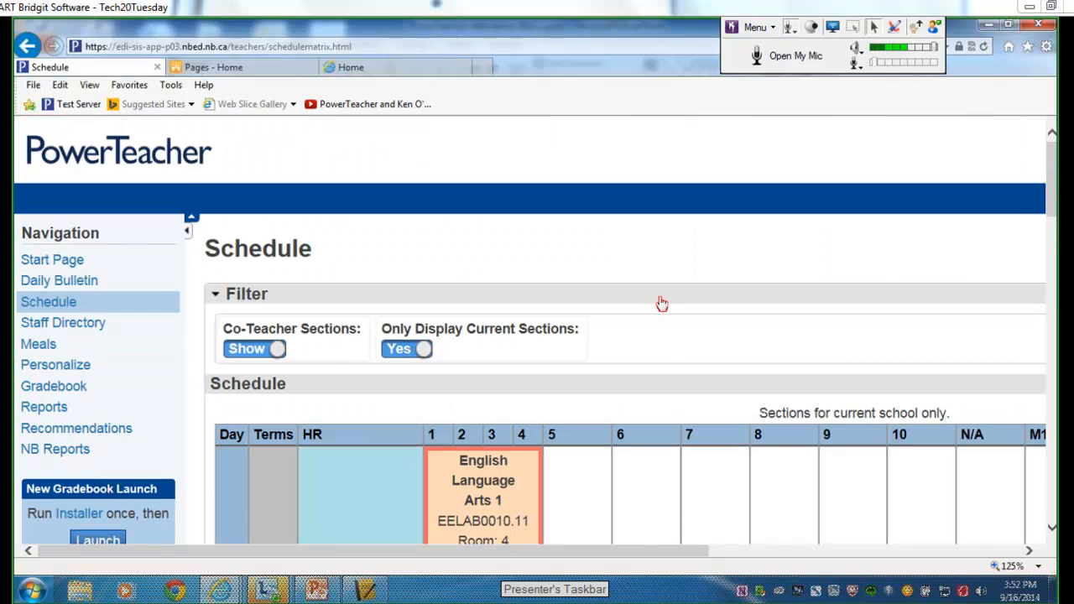
pyautogui.click(78, 330)
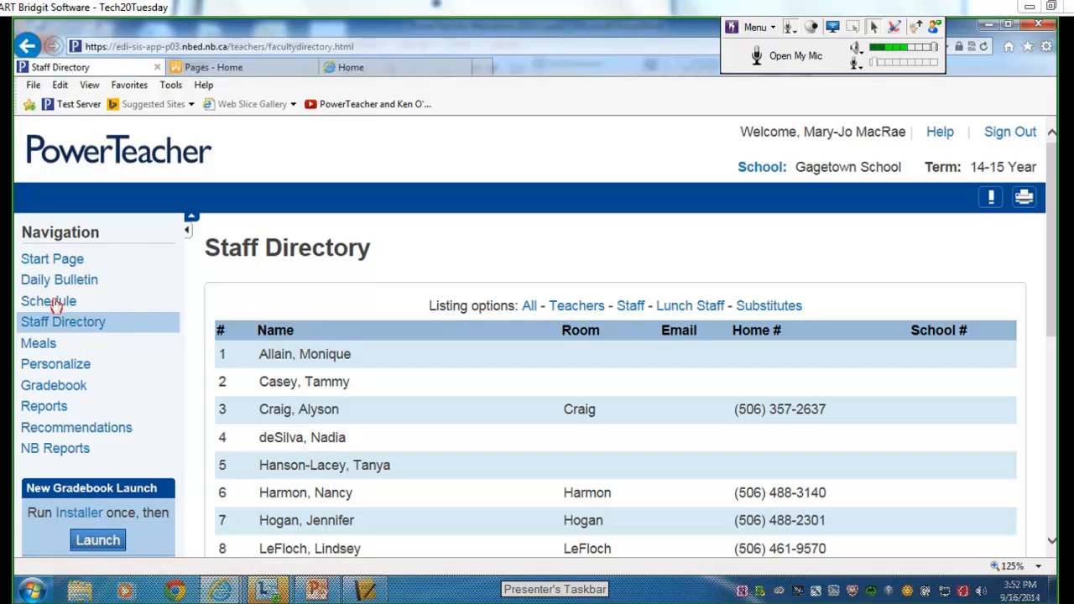
pyautogui.click(47, 366)
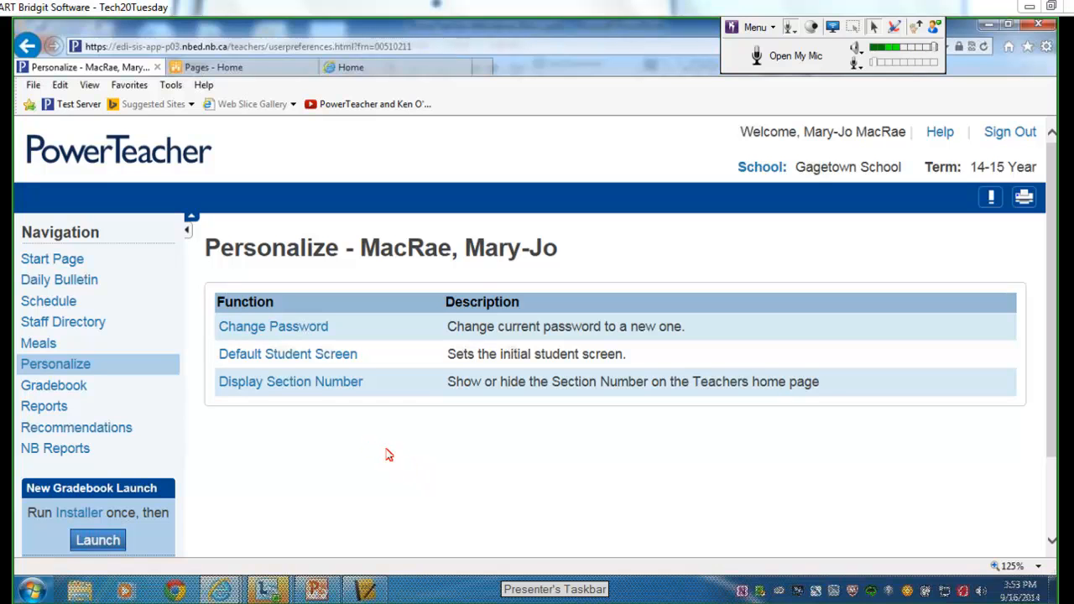
# Check the Default Student Screen choices and leave the preference on Schedule.
pyautogui.click(297, 359)
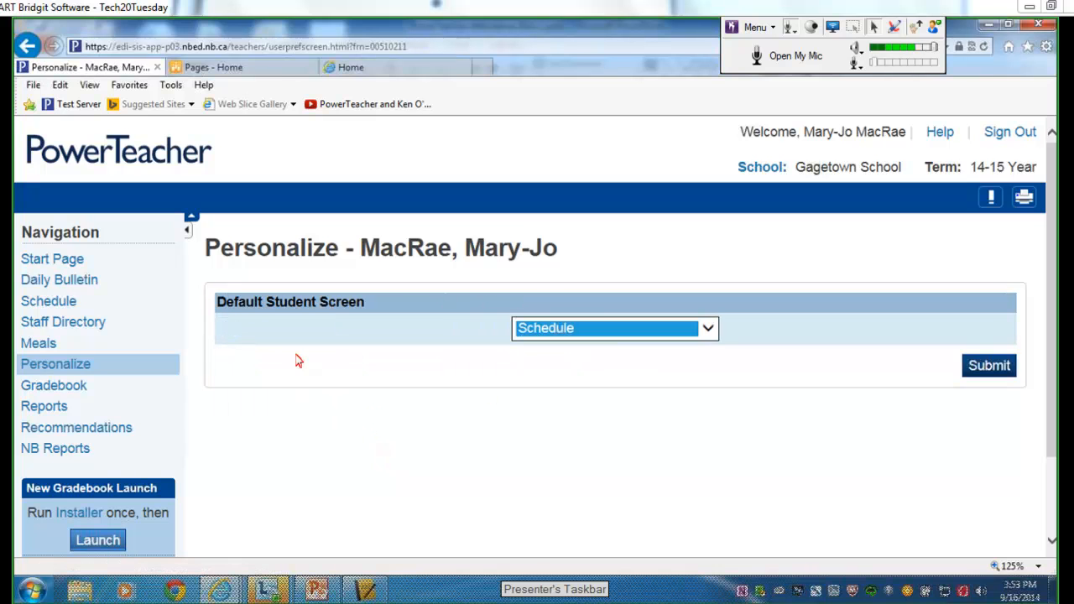
pyautogui.click(707, 329)
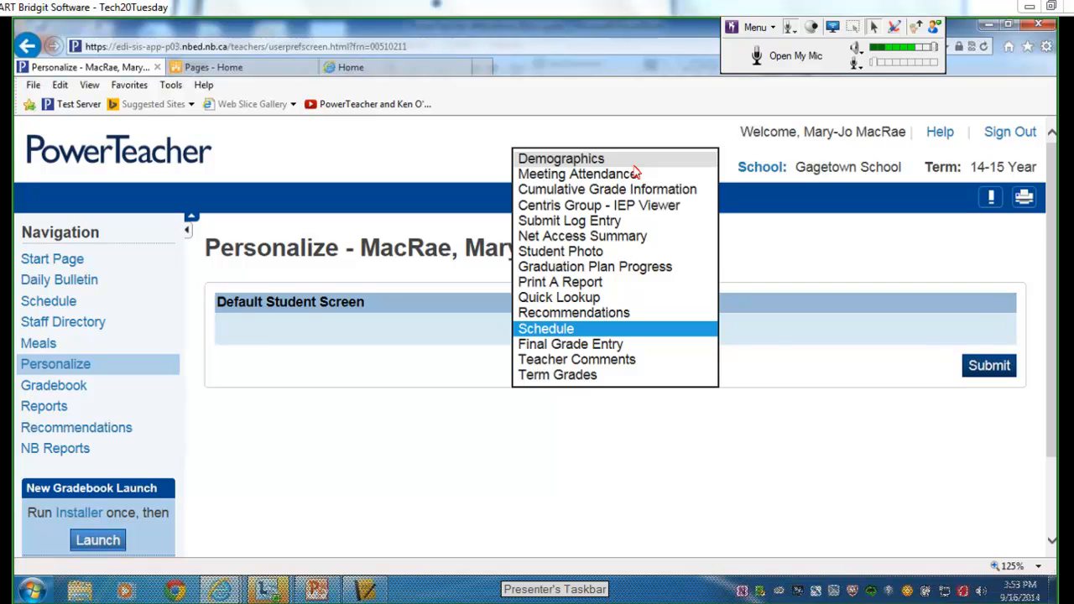
pyautogui.click(822, 451)
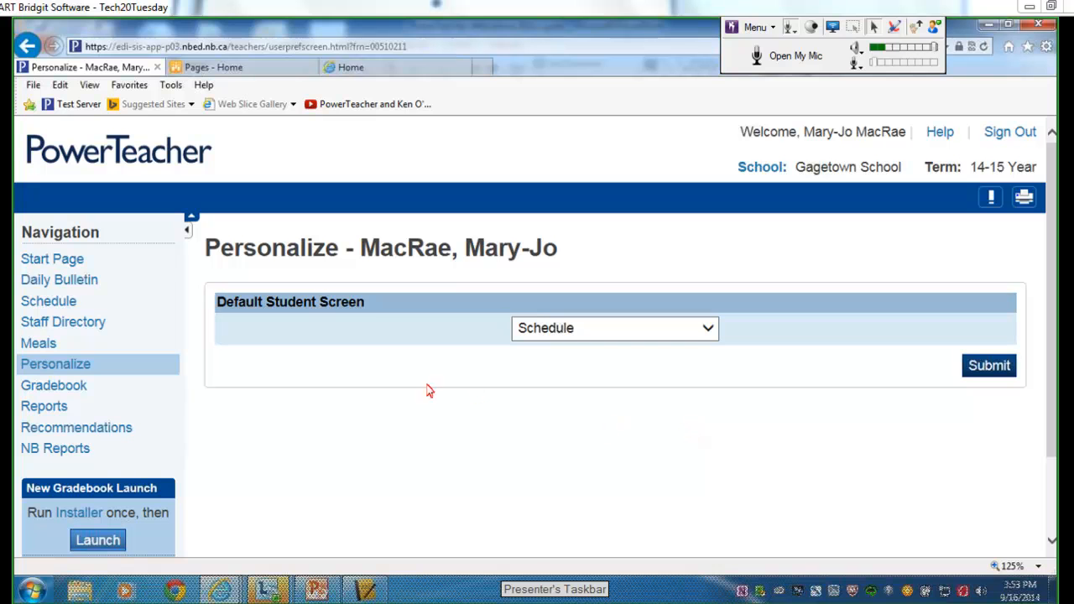
# Read the Gradebook page's PowerTeacher 2.8 notes, installer and Gradebook launch options.
pyautogui.click(70, 388)
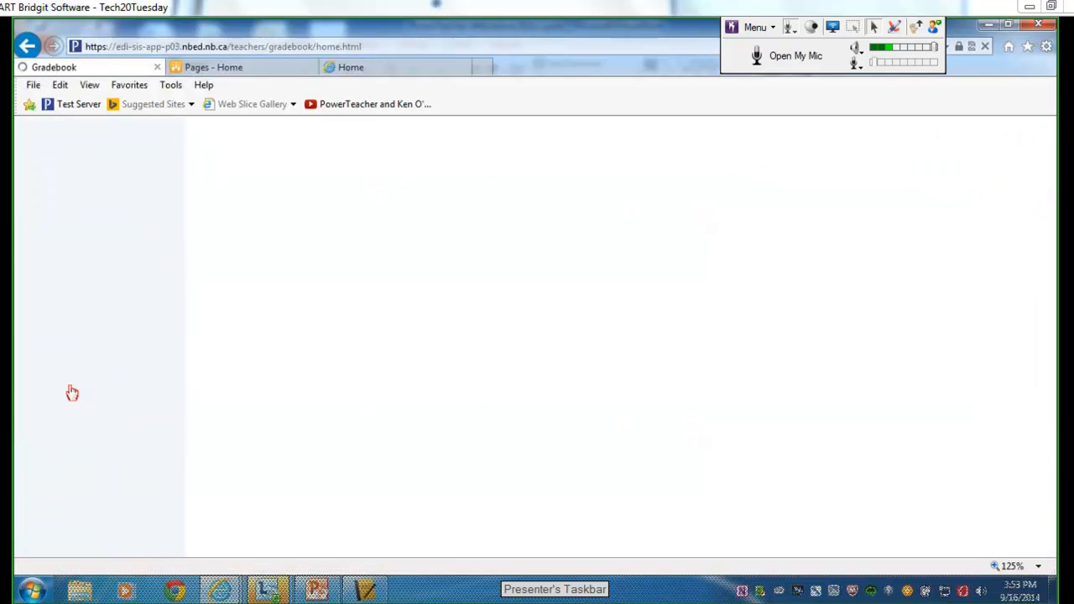
pyautogui.moveTo(1052, 250); pyautogui.dragTo(1053, 293)
pyautogui.scroll(-1, 1052, 294)
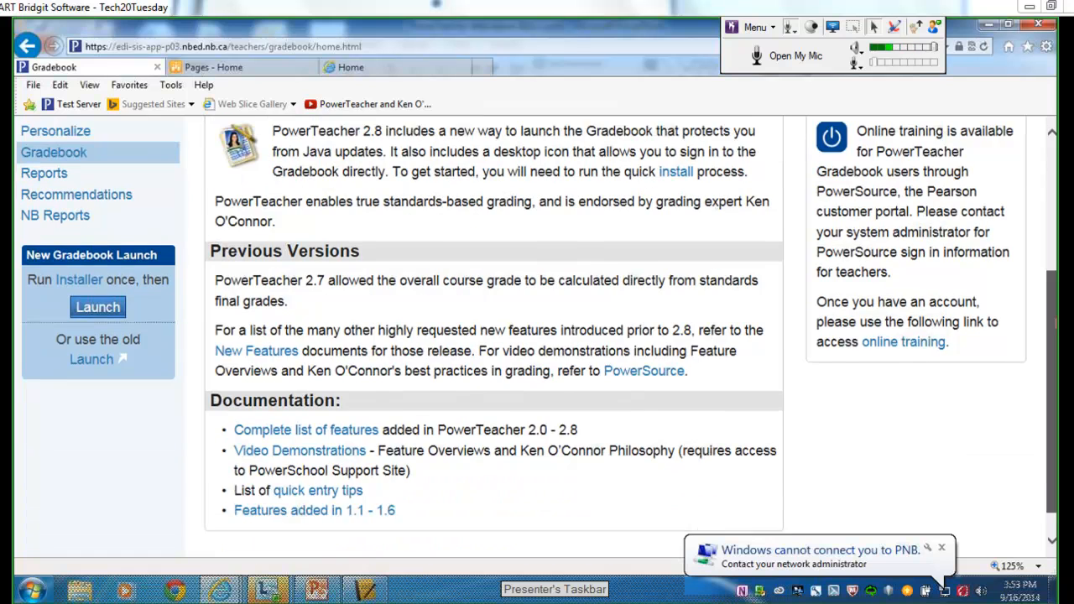
pyautogui.scroll(-1, 945, 583)
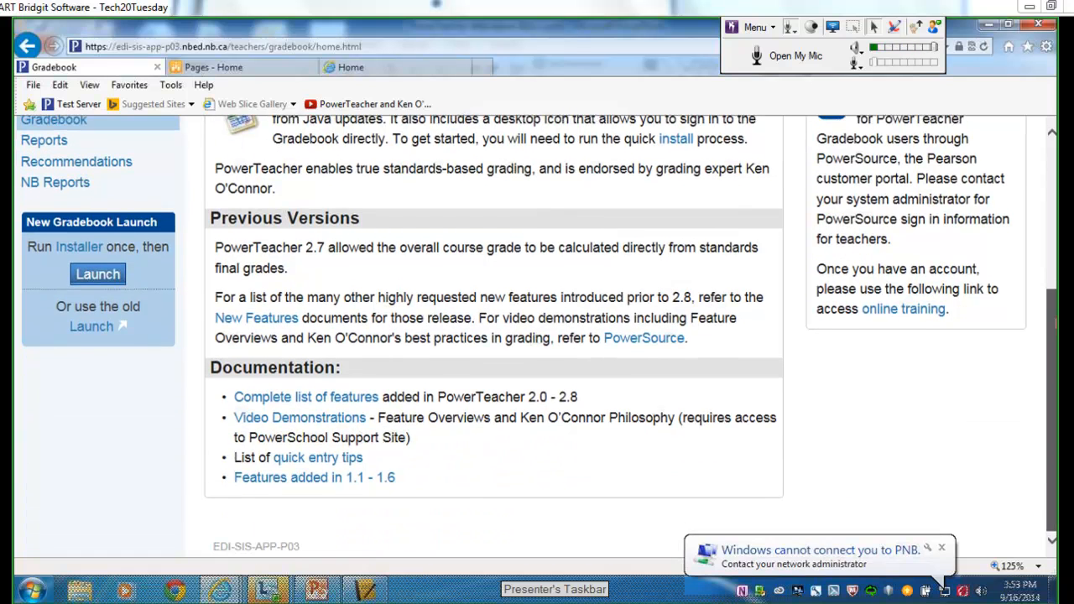
pyautogui.scroll(1, 946, 580)
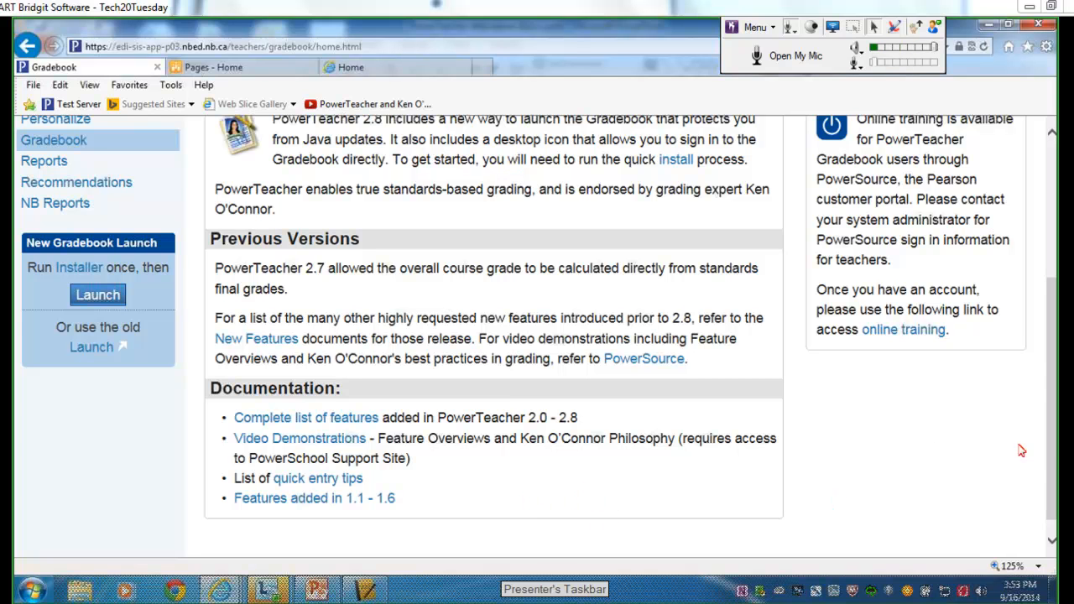
pyautogui.moveTo(1052, 459)
pyautogui.mouseDown()
pyautogui.moveTo(1052, 409)
pyautogui.moveTo(1052, 459)
pyautogui.mouseUp()
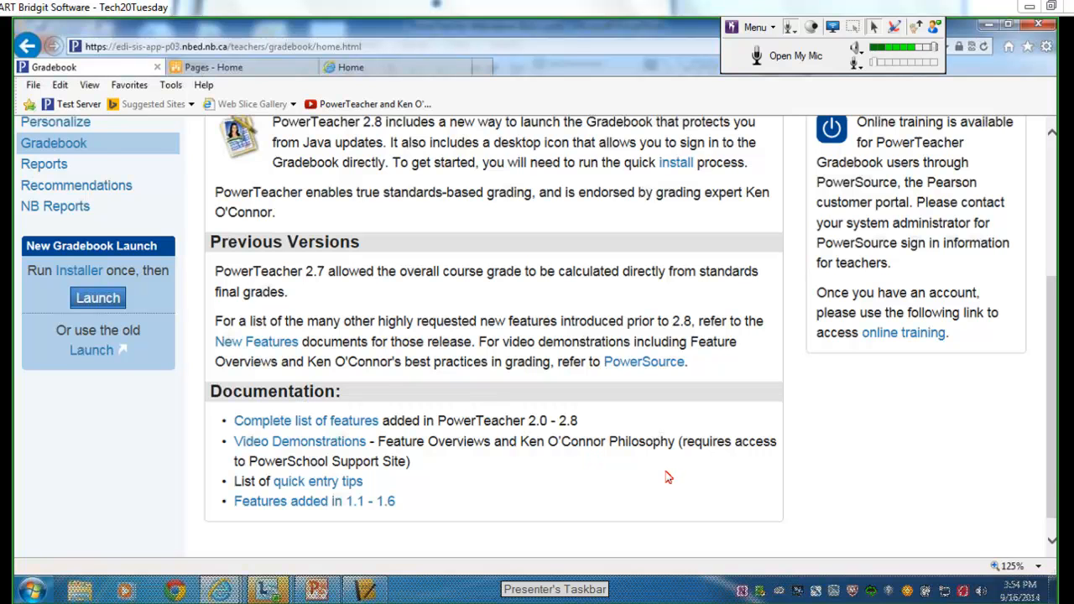
pyautogui.moveTo(1052, 460)
pyautogui.mouseDown()
pyautogui.moveTo(1048, 436)
pyautogui.moveTo(1045, 447)
pyautogui.mouseUp()
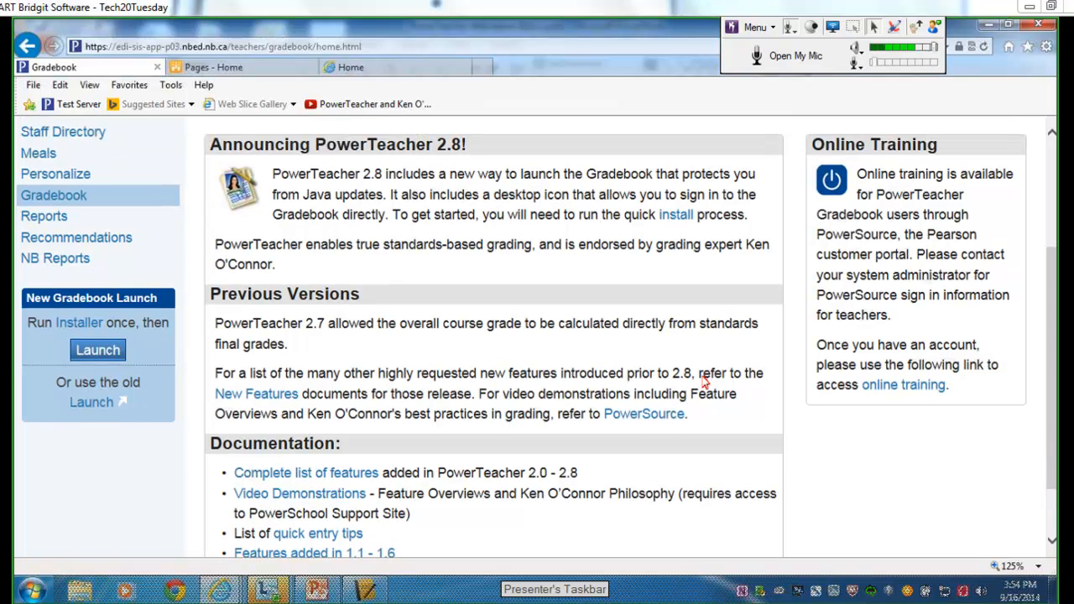
# Look at the Reports for All Students form, then switch to the NB Reports list.
pyautogui.click(71, 219)
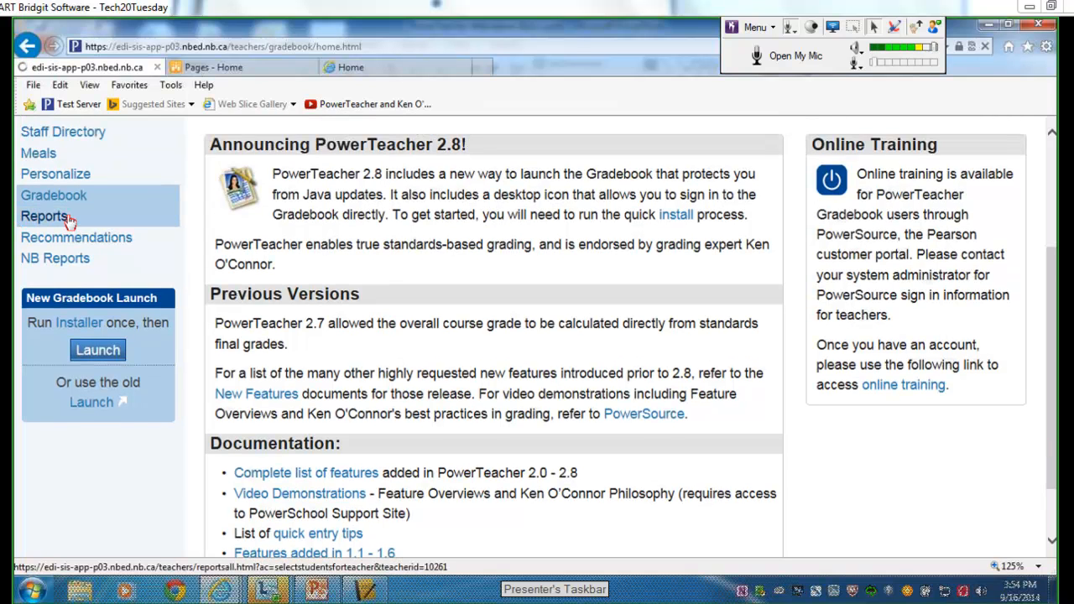
pyautogui.click(724, 310)
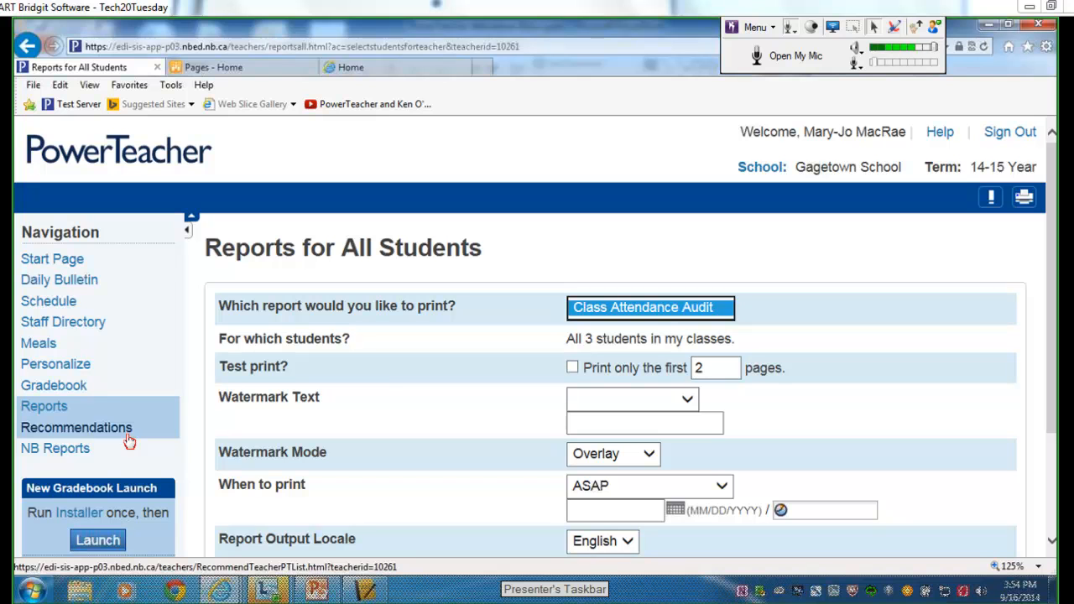
pyautogui.click(66, 451)
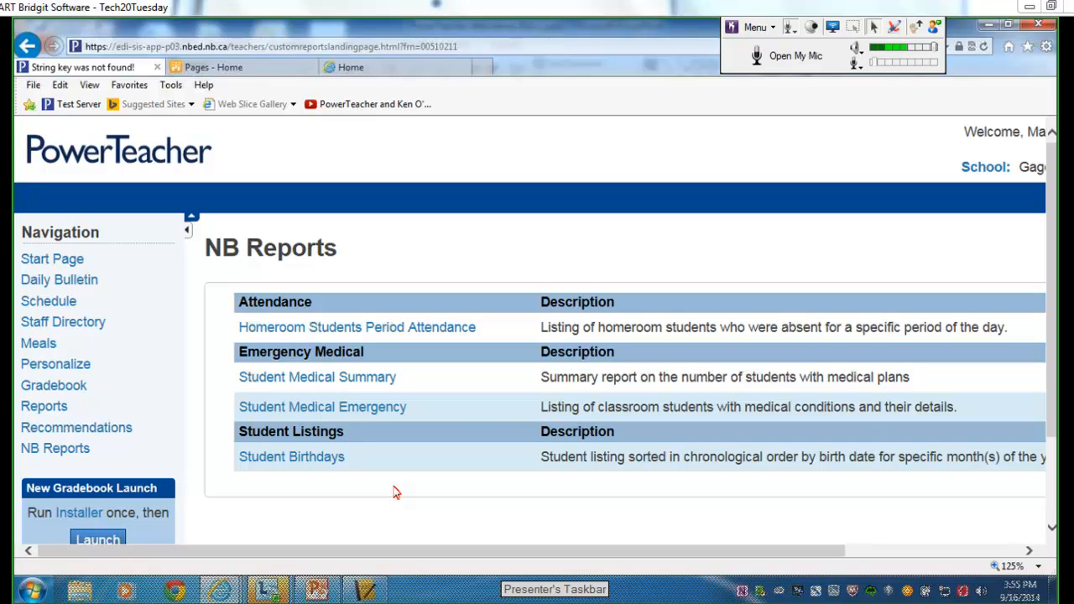
pyautogui.click(159, 163)
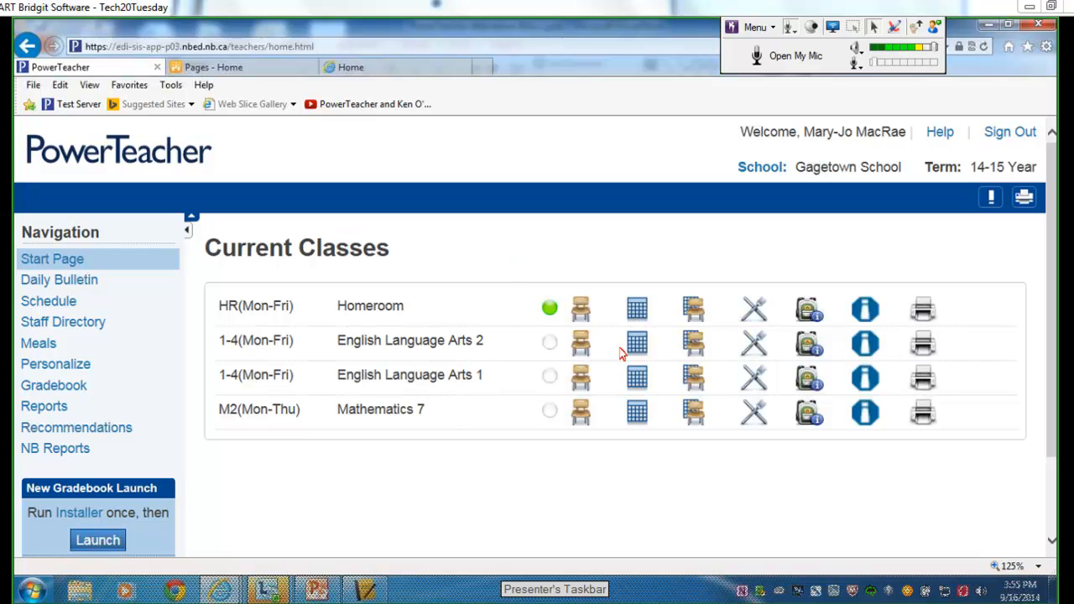
pyautogui.click(580, 312)
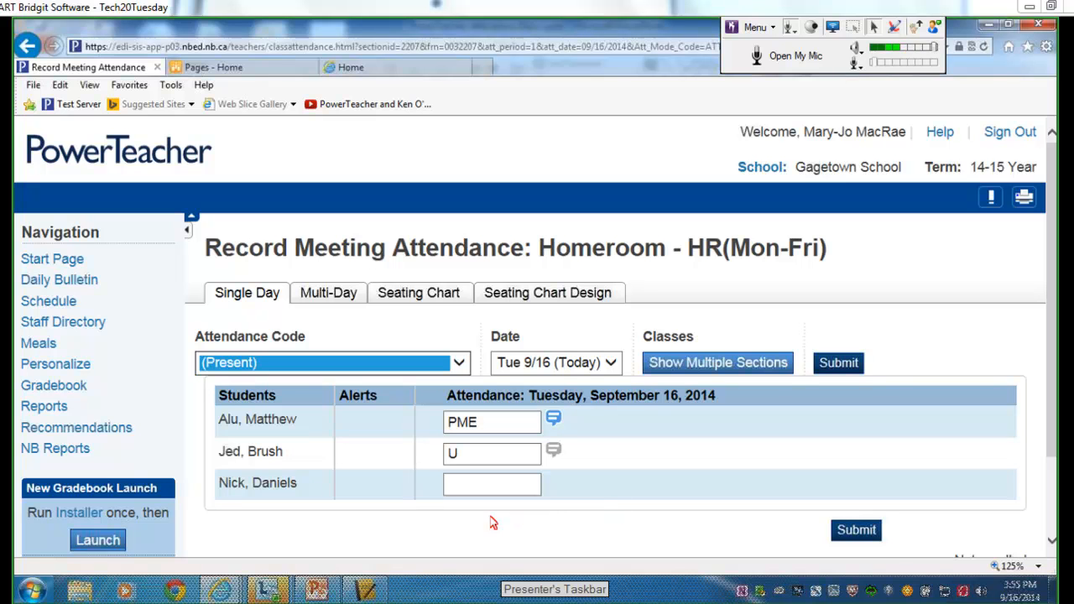
pyautogui.click(84, 450)
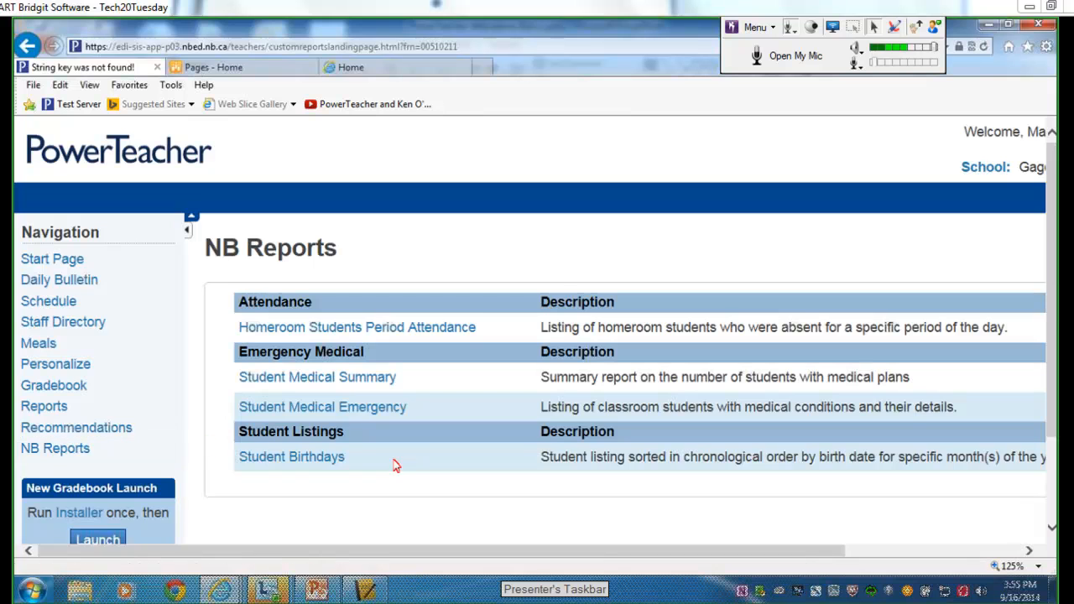
pyautogui.moveTo(711, 552); pyautogui.dragTo(906, 515)
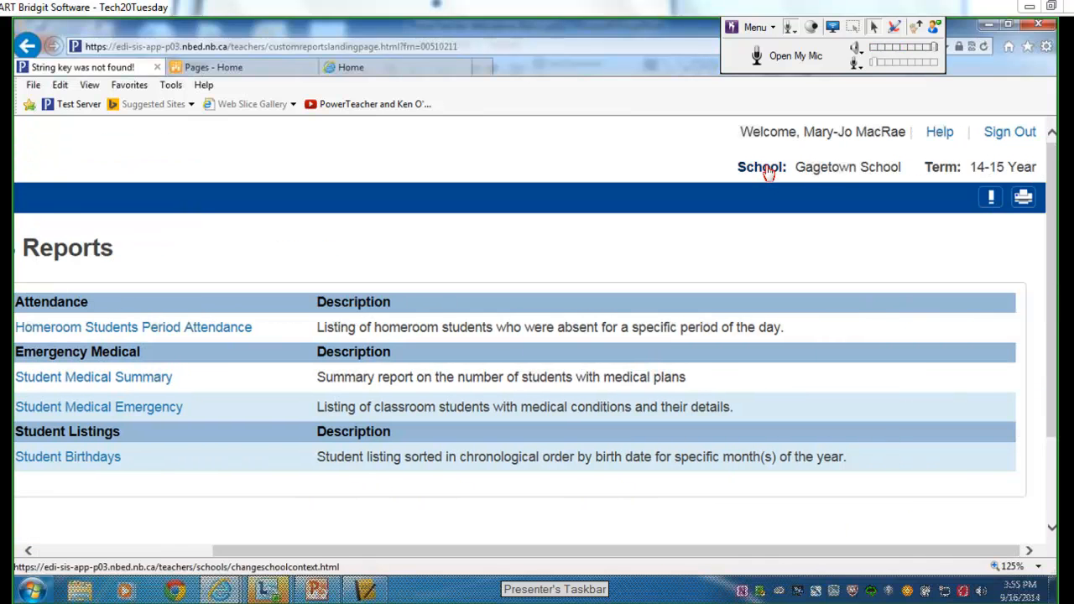
# Change the working school from Gagetown School to Oromocto High School.
pyautogui.click(776, 168)
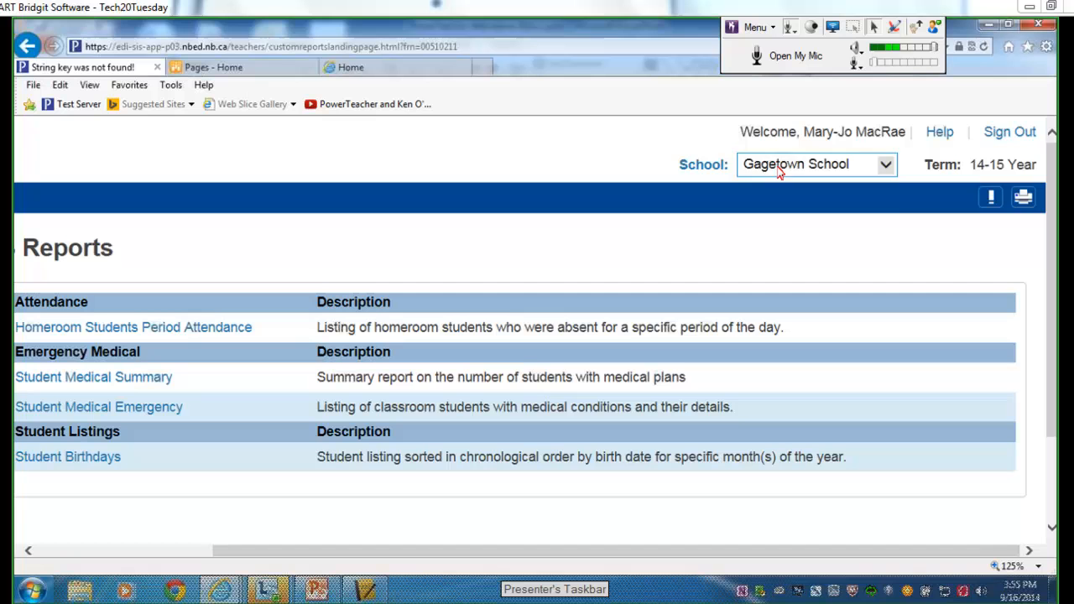
pyautogui.click(887, 166)
pyautogui.click(839, 179)
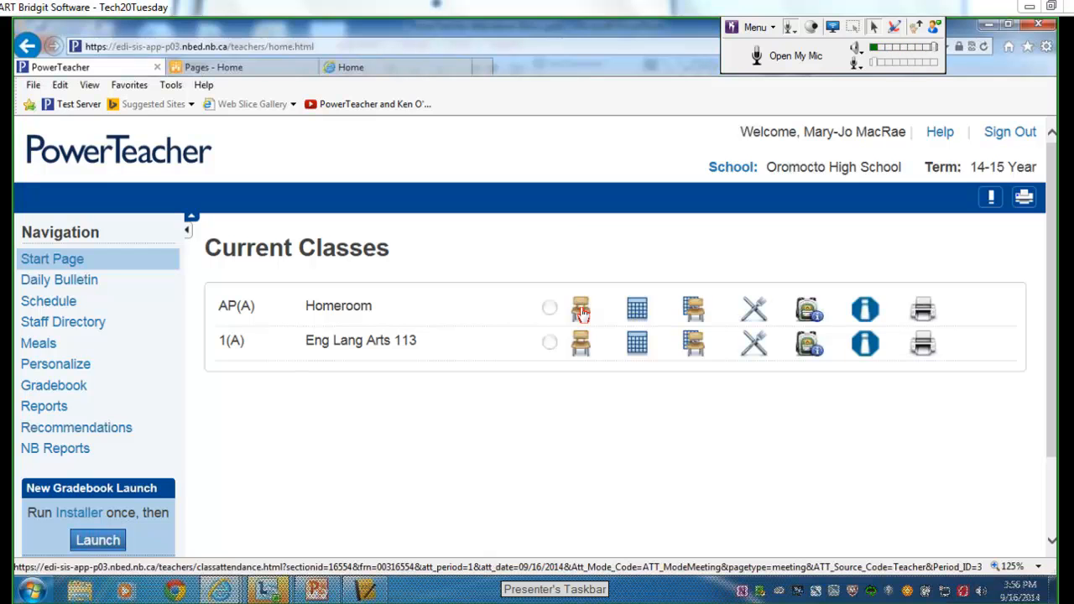
# Open Eng Lang Arts 113 attendance and read the two students' medical and other alerts.
pyautogui.click(581, 353)
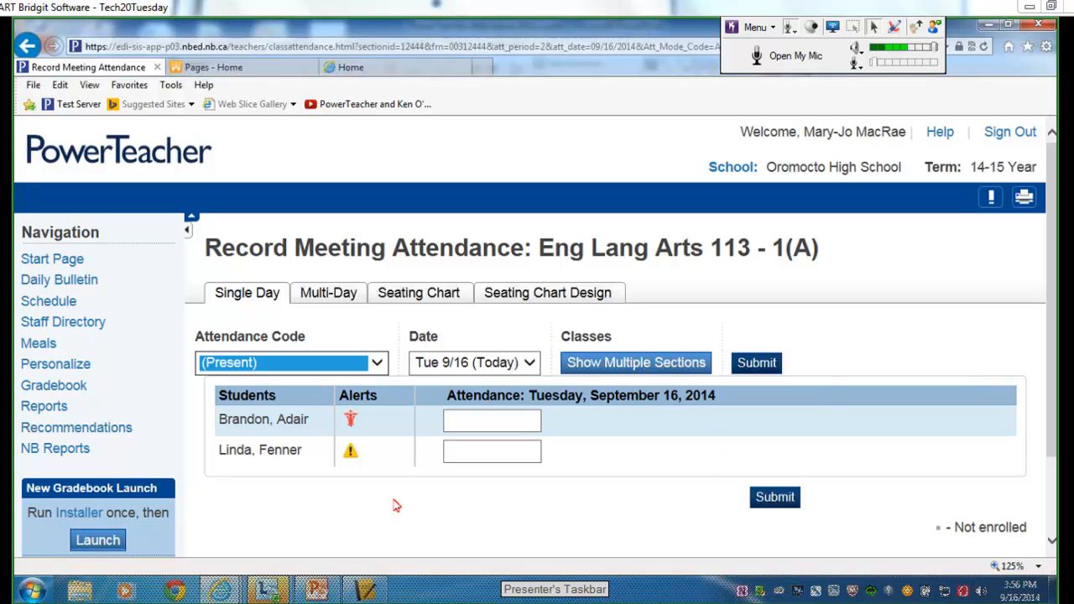
pyautogui.click(349, 419)
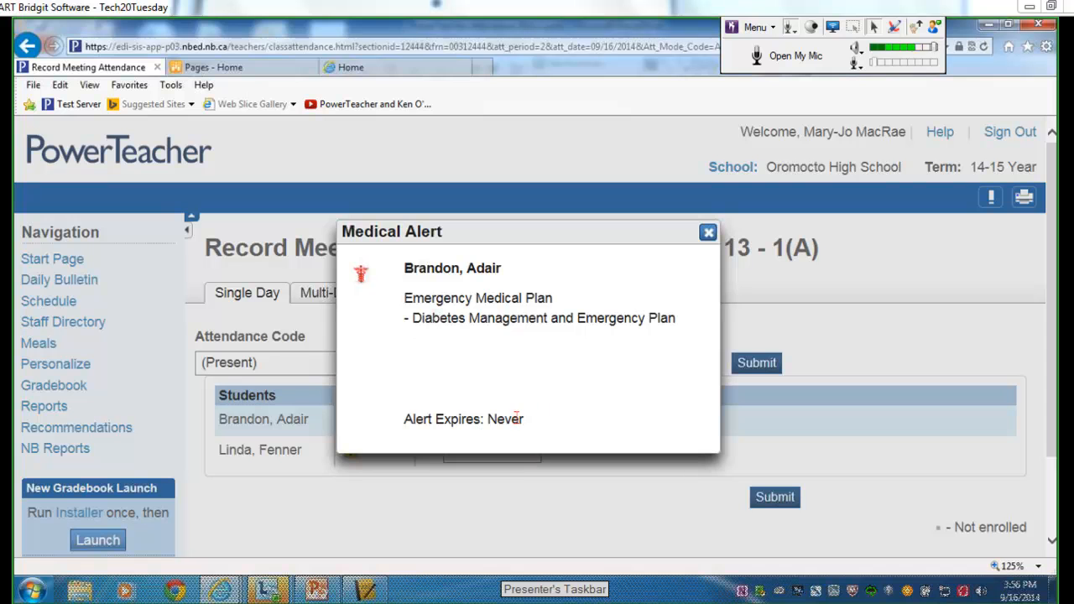
pyautogui.click(708, 232)
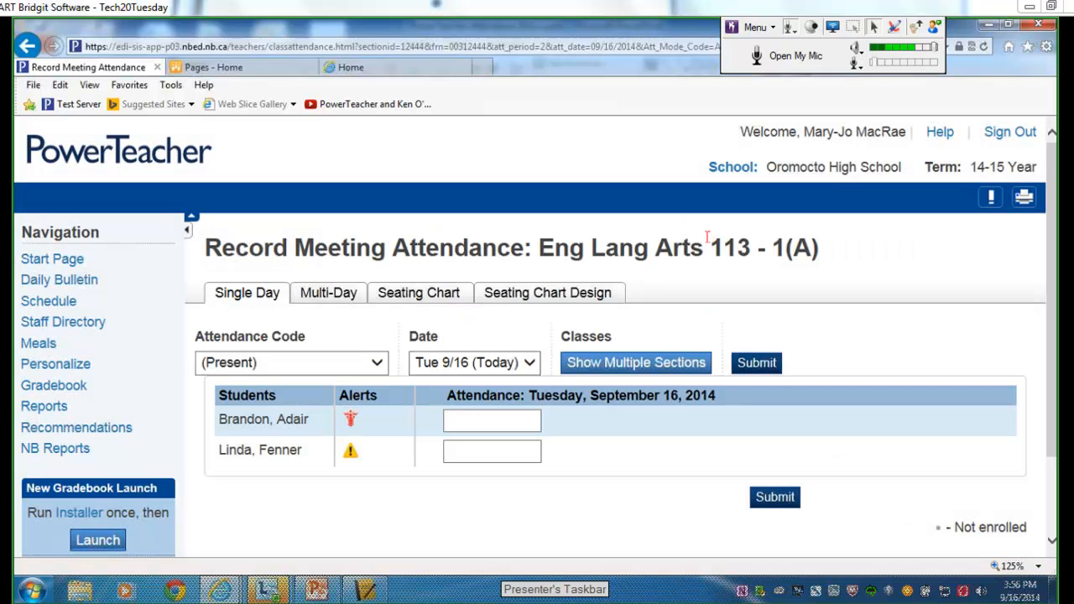
pyautogui.click(351, 458)
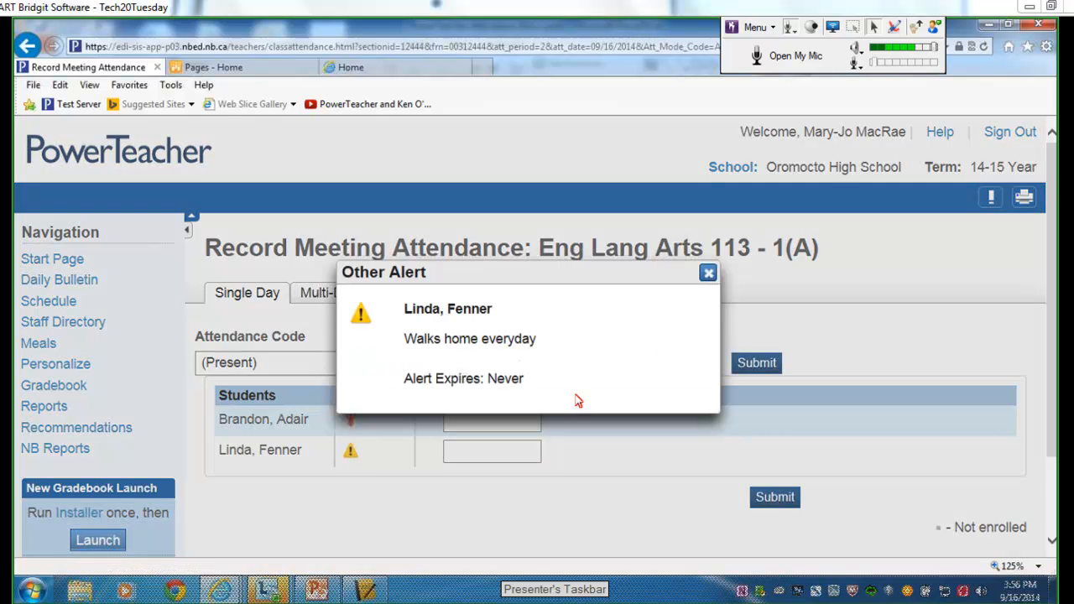
pyautogui.click(708, 272)
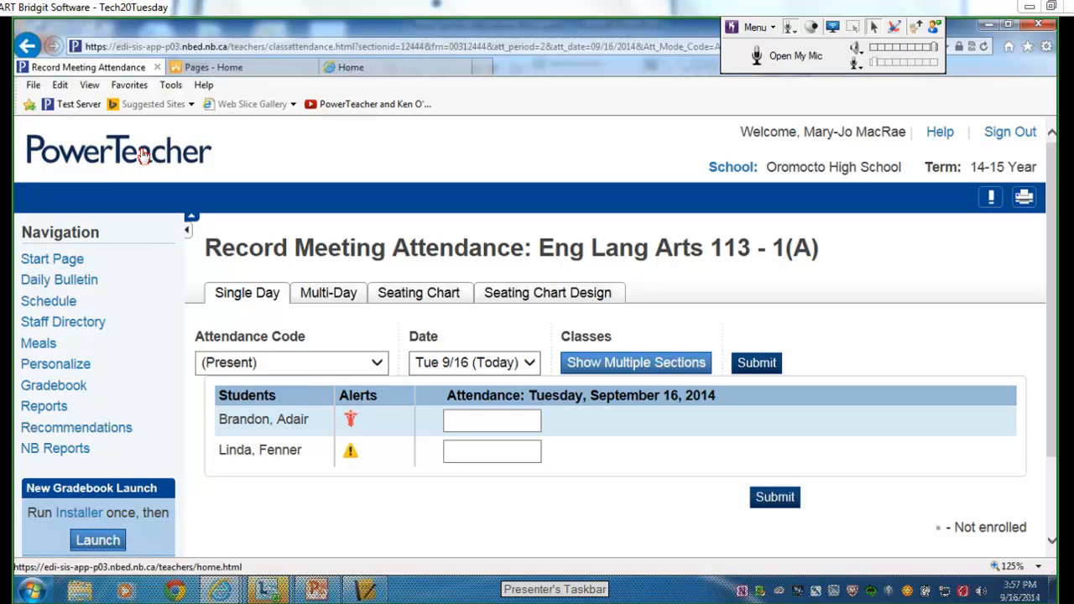
# Show the attendance code choices for the second student's entry.
pyautogui.click(503, 453)
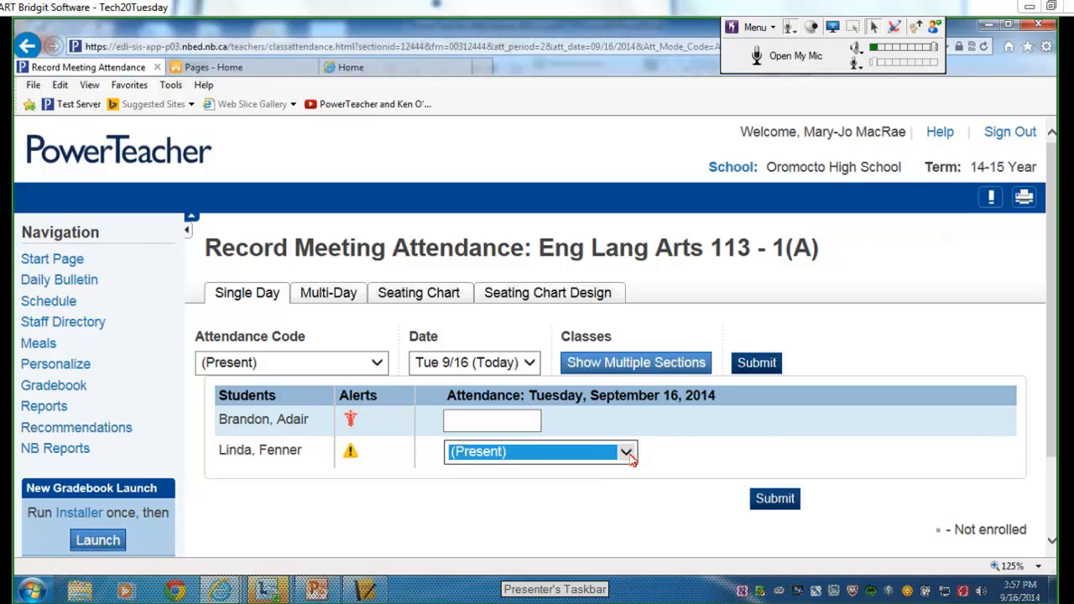
pyautogui.click(633, 458)
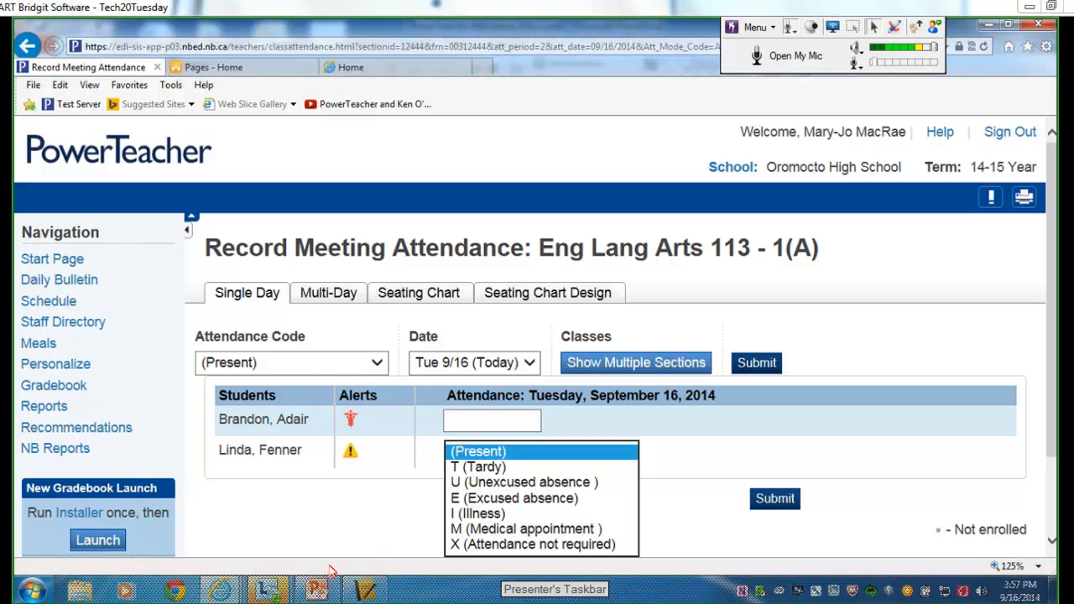
pyautogui.click(317, 589)
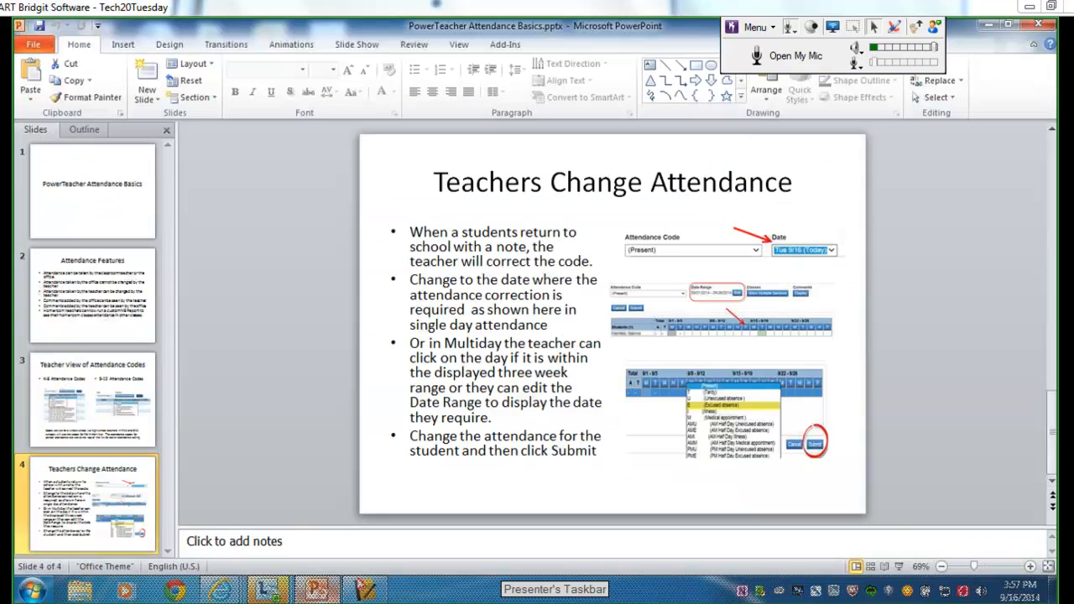
pyautogui.click(118, 417)
pyautogui.click(129, 514)
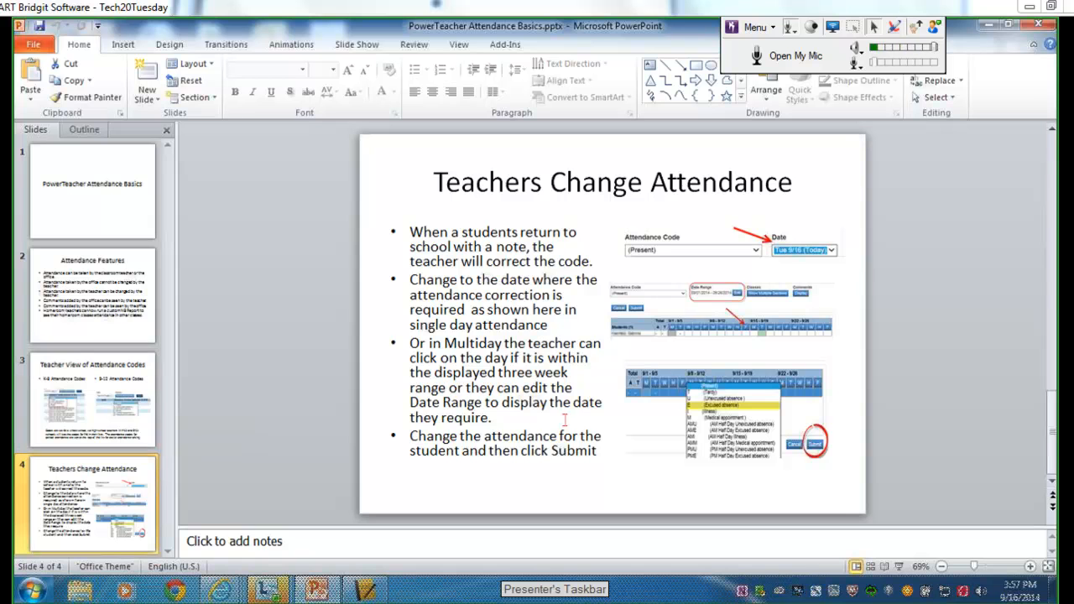
pyautogui.click(990, 25)
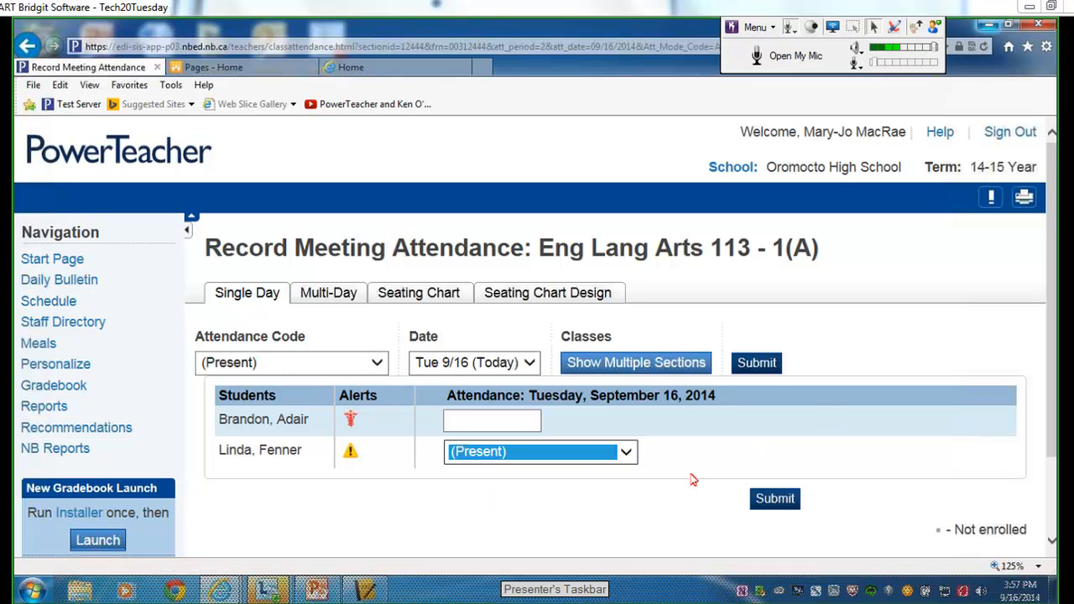
pyautogui.click(939, 135)
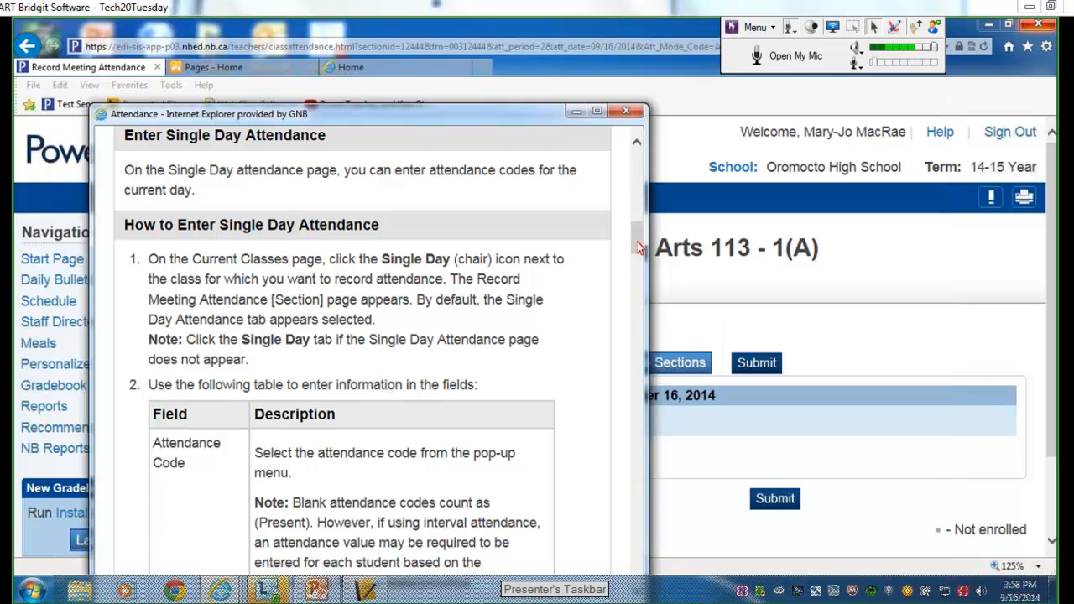
pyautogui.moveTo(638, 246); pyautogui.dragTo(636, 172)
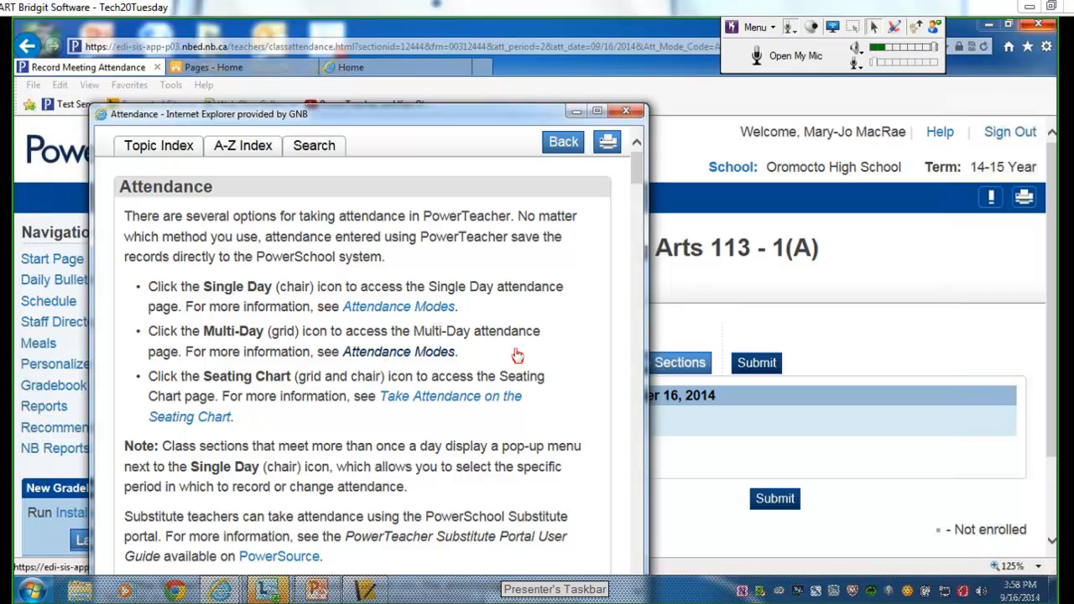
pyautogui.moveTo(635, 173); pyautogui.dragTo(449, 176)
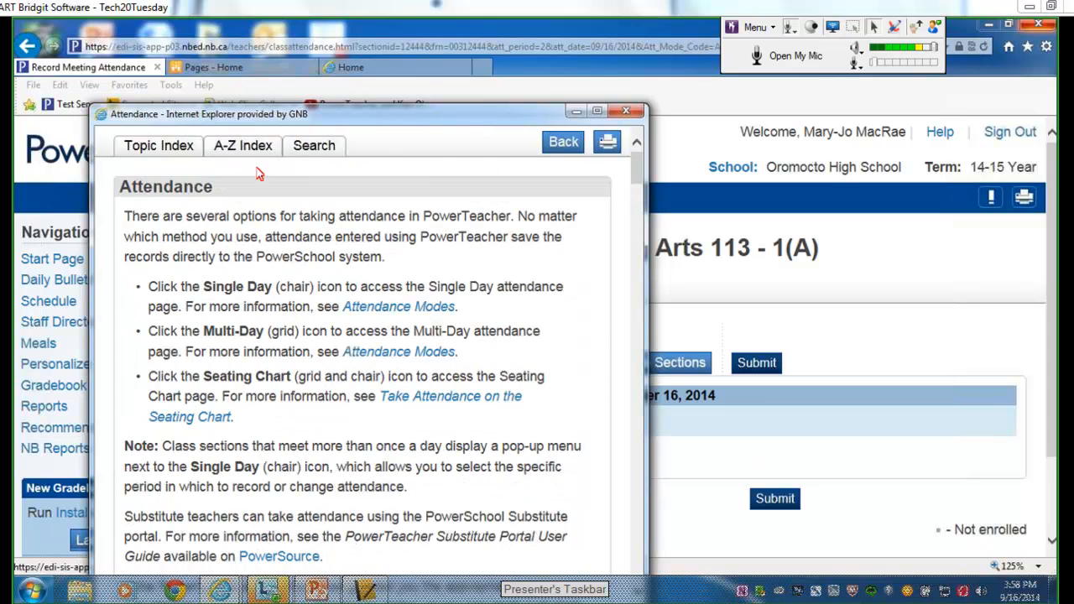
pyautogui.click(172, 156)
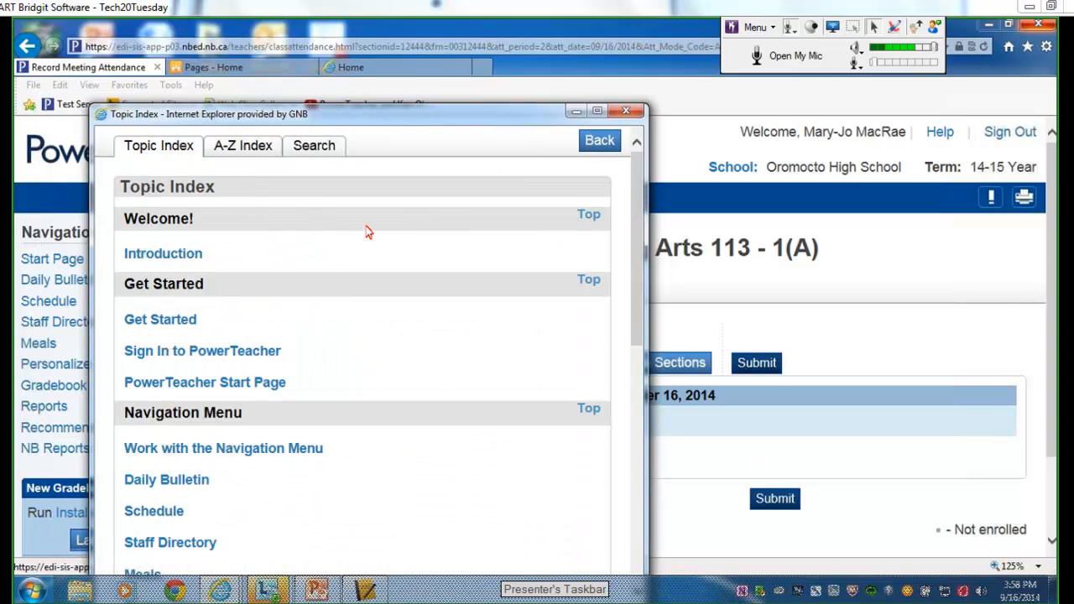
pyautogui.moveTo(638, 269); pyautogui.dragTo(627, 237)
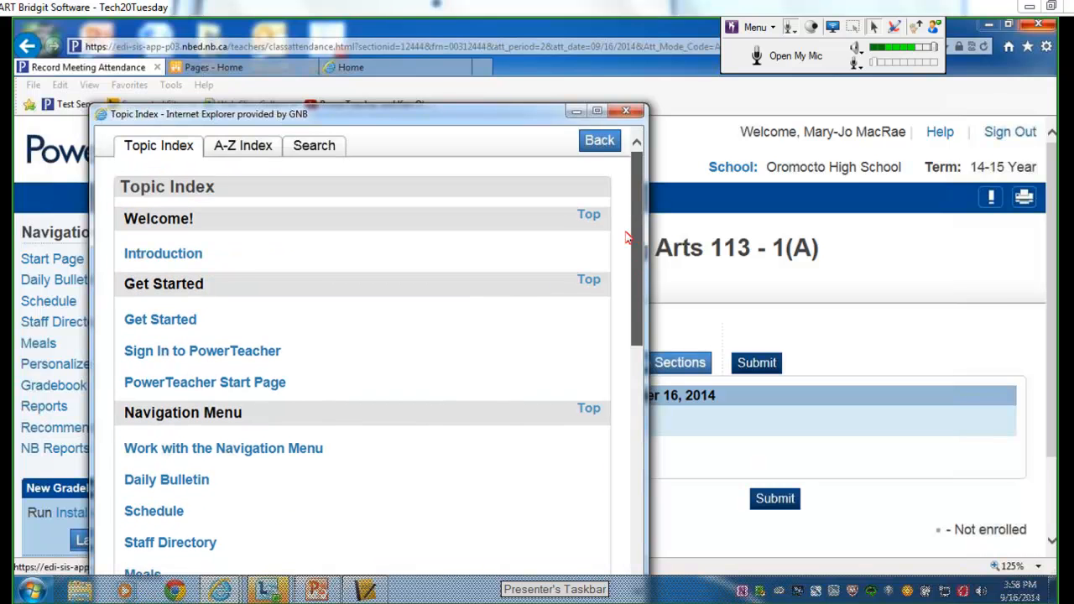
pyautogui.click(250, 149)
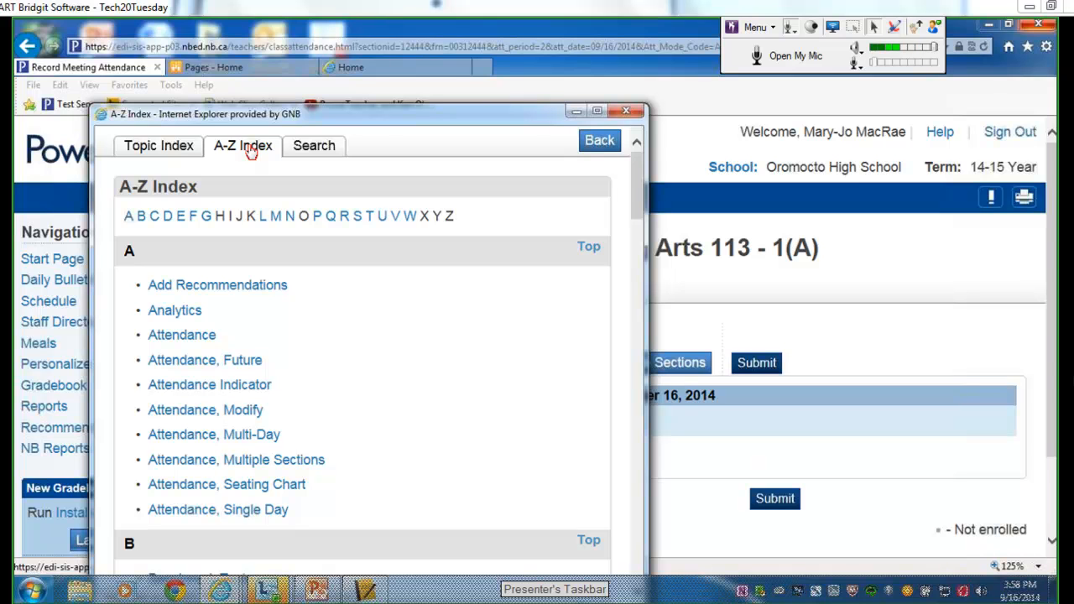
pyautogui.click(323, 148)
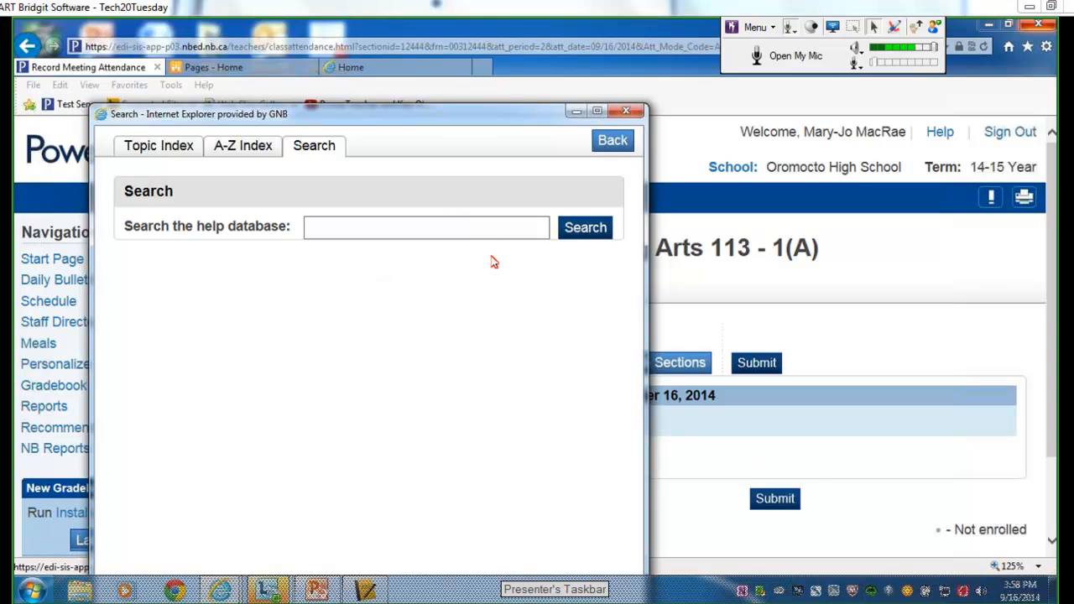
pyautogui.click(626, 111)
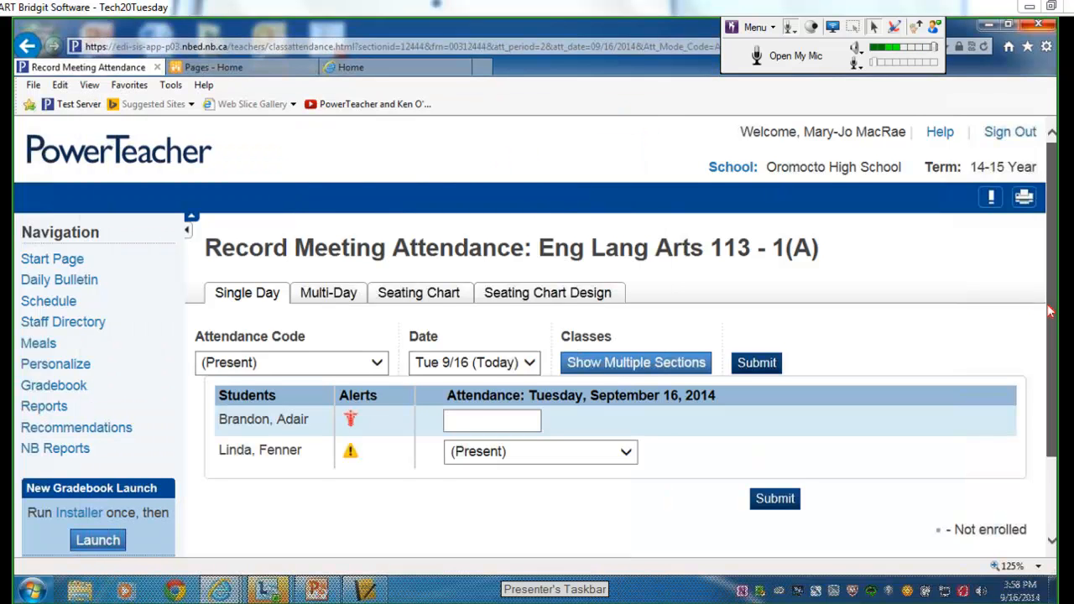
# Launch the new gradebook, dismiss its download, then open Data Connect from the district portal.
pyautogui.scroll(-2, 1038, 306)
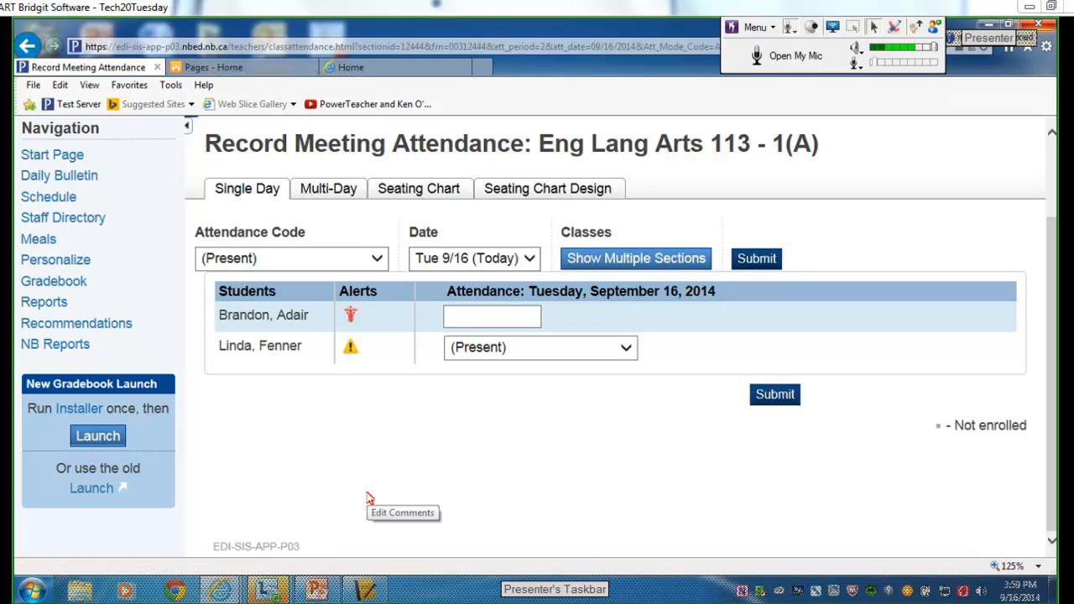
pyautogui.click(93, 443)
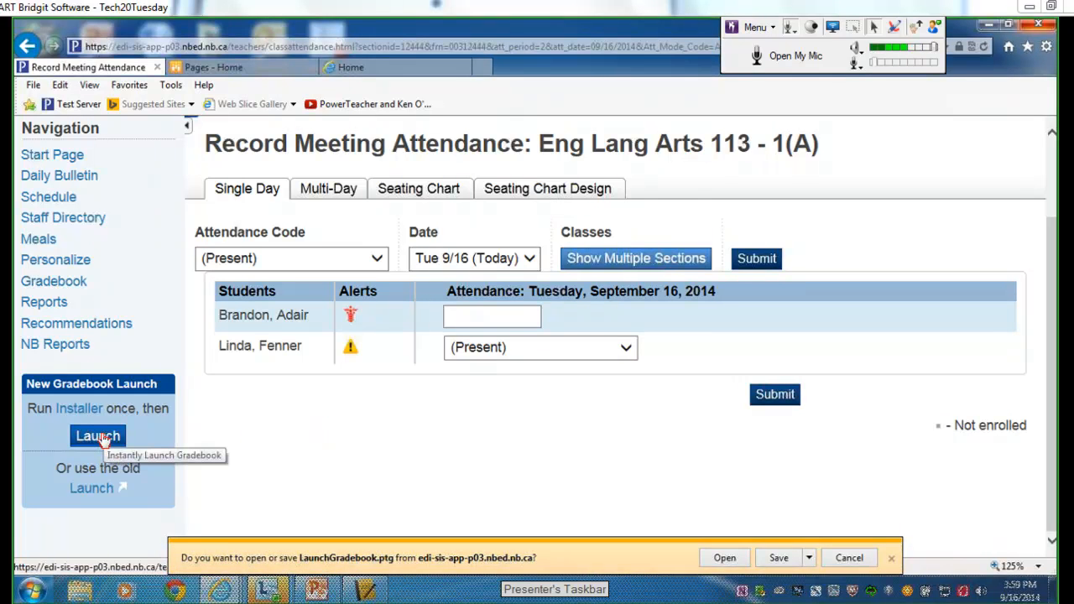
pyautogui.click(891, 558)
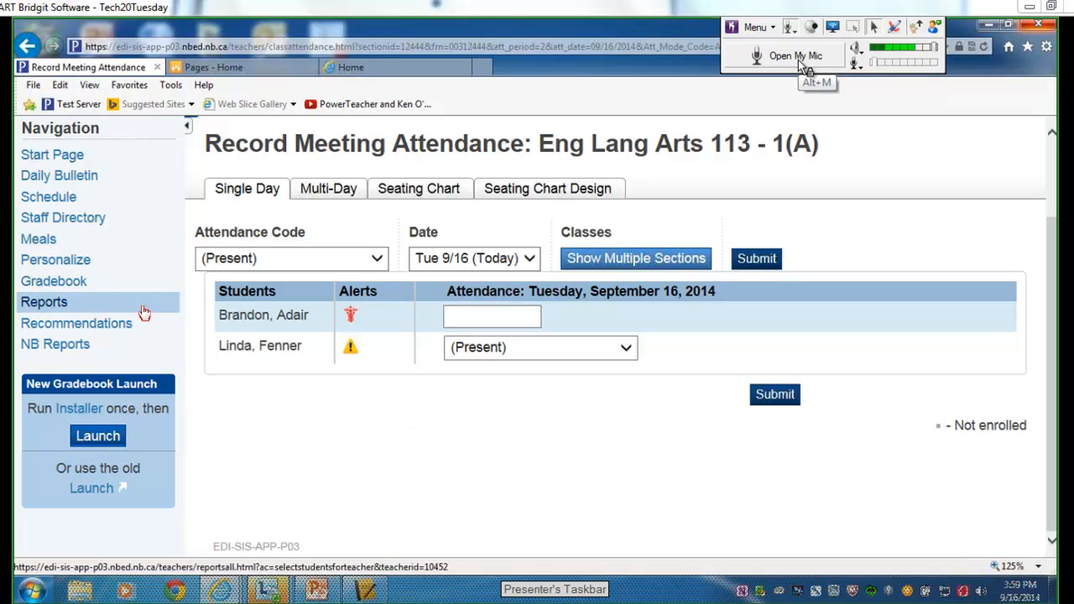
pyautogui.click(377, 72)
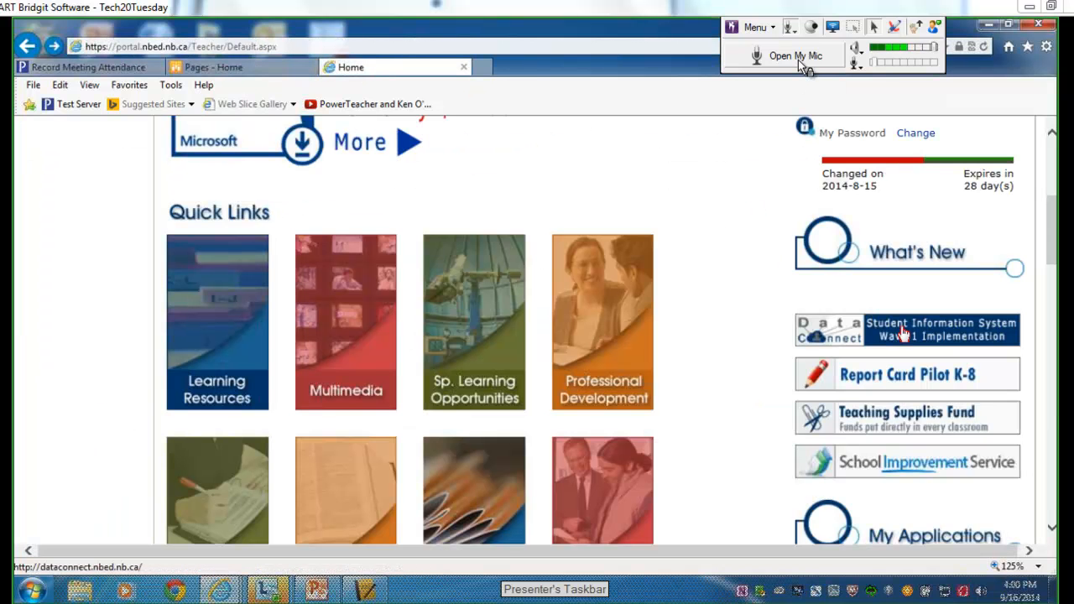
pyautogui.click(903, 334)
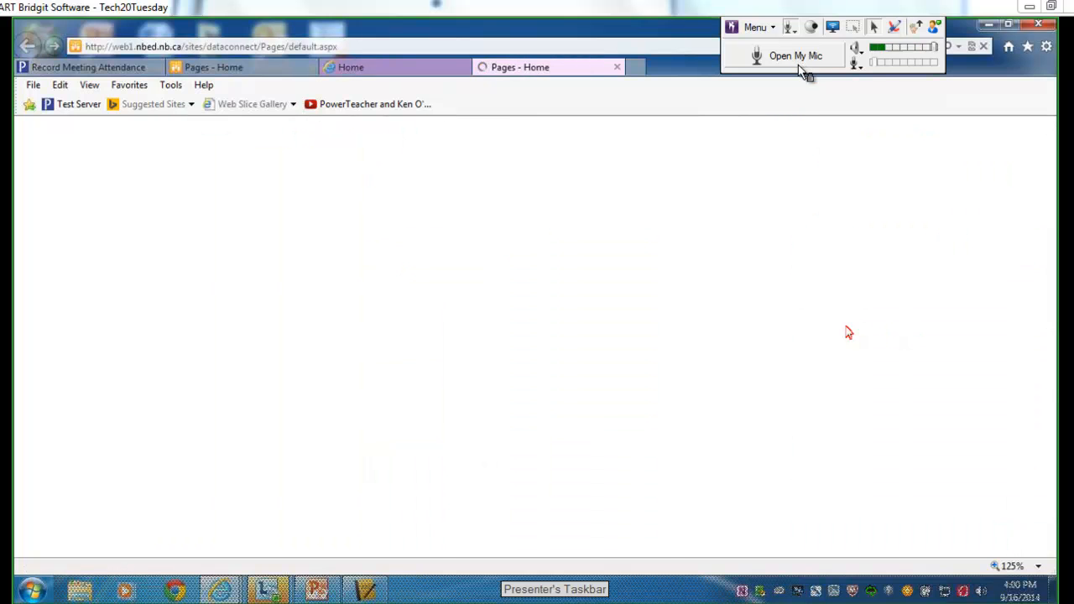